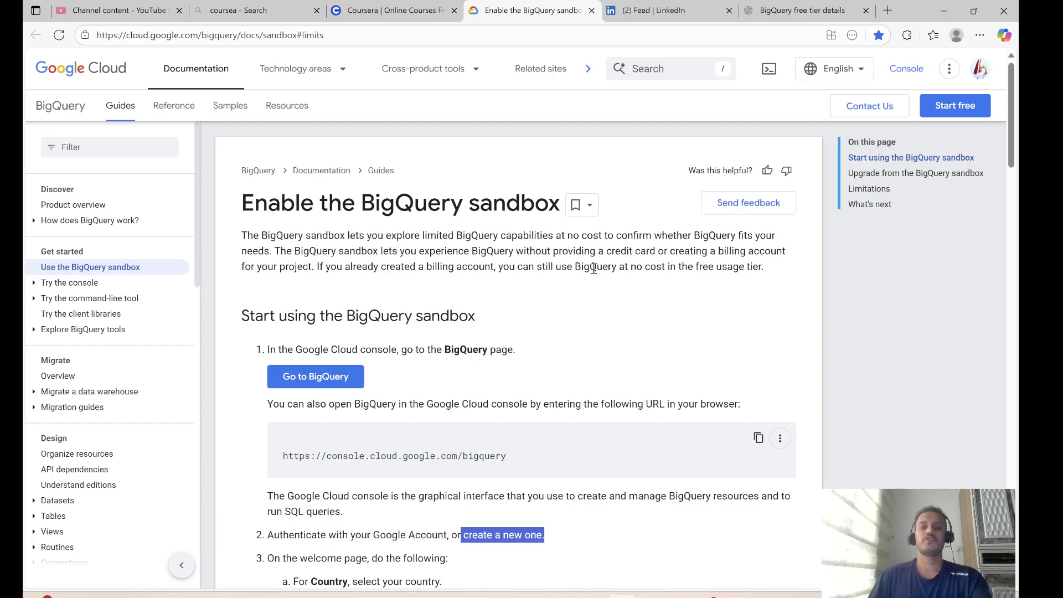
Read through the BigQuery sandbox guide, examining the setup instructions, the upgrade section and the Limitations section.
scroll(535, 317, down, 5)
scroll(534, 318, down, 2)
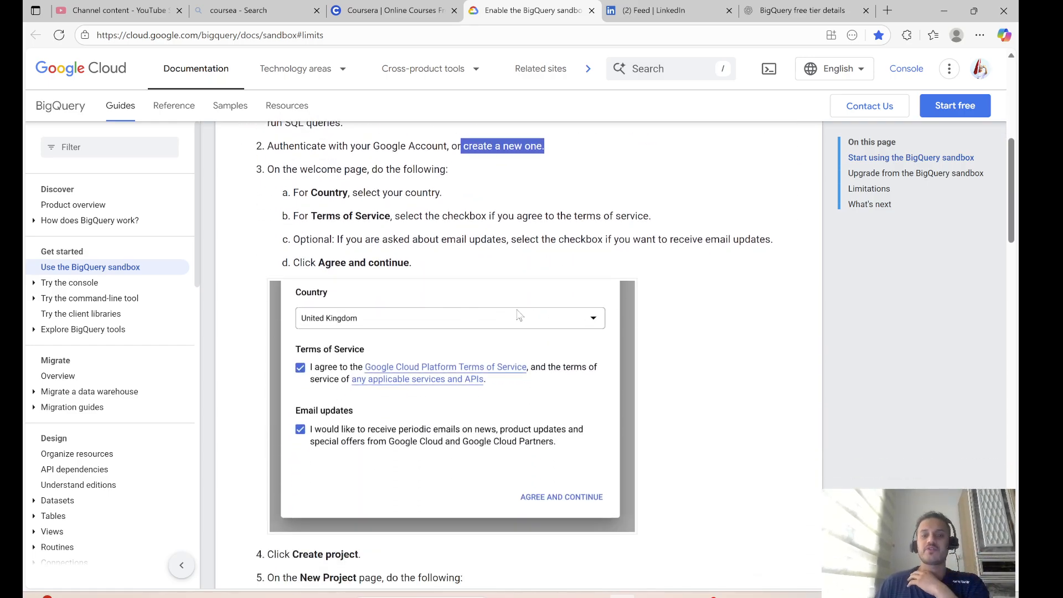
scroll(519, 314, down, 14)
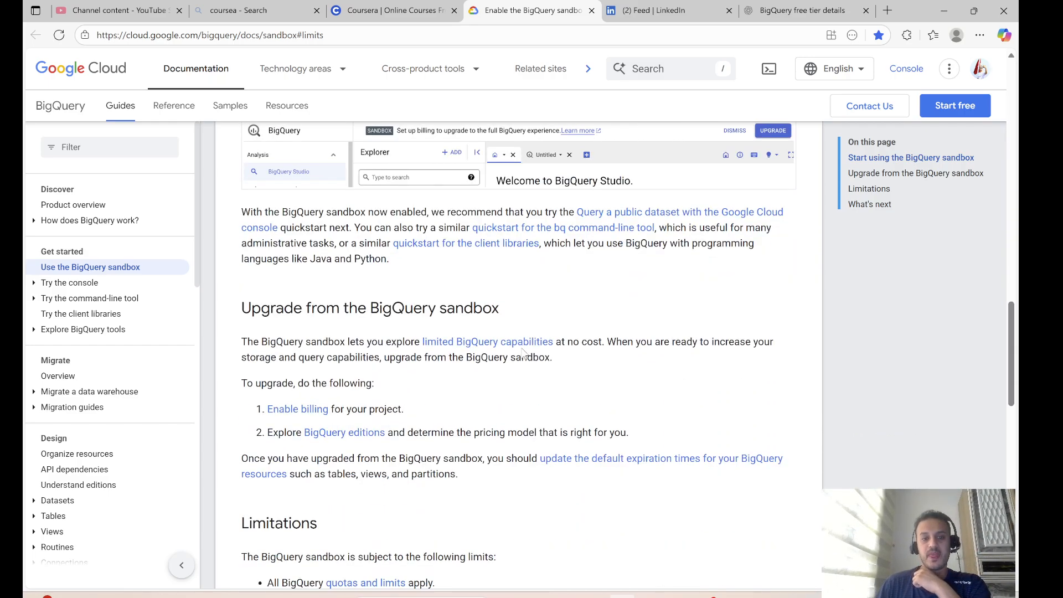
scroll(525, 354, down, 2)
scroll(521, 351, down, 2)
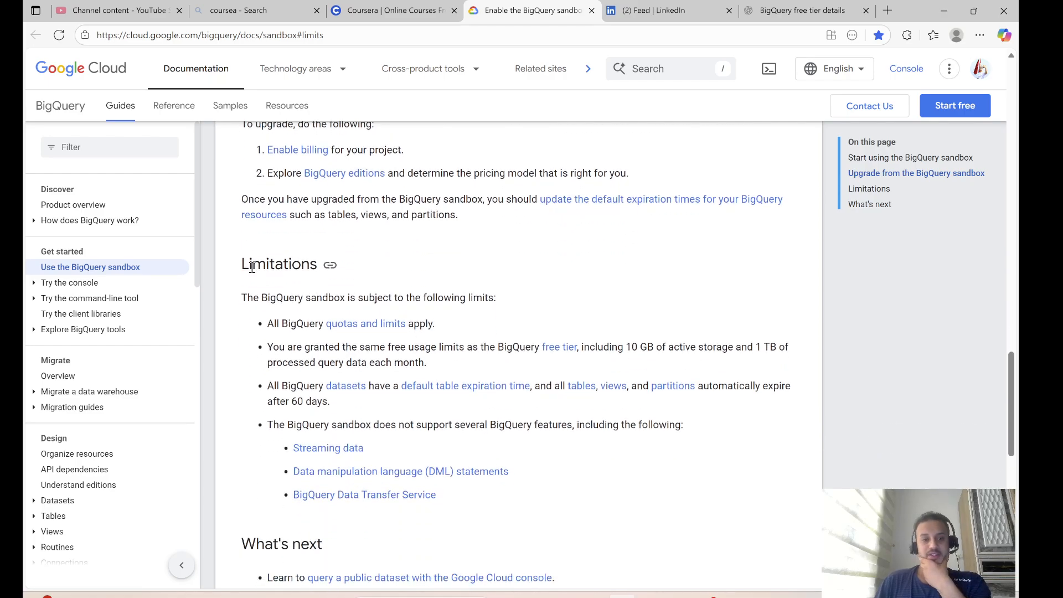
drag(251, 264, 318, 265)
scroll(471, 375, up, 19)
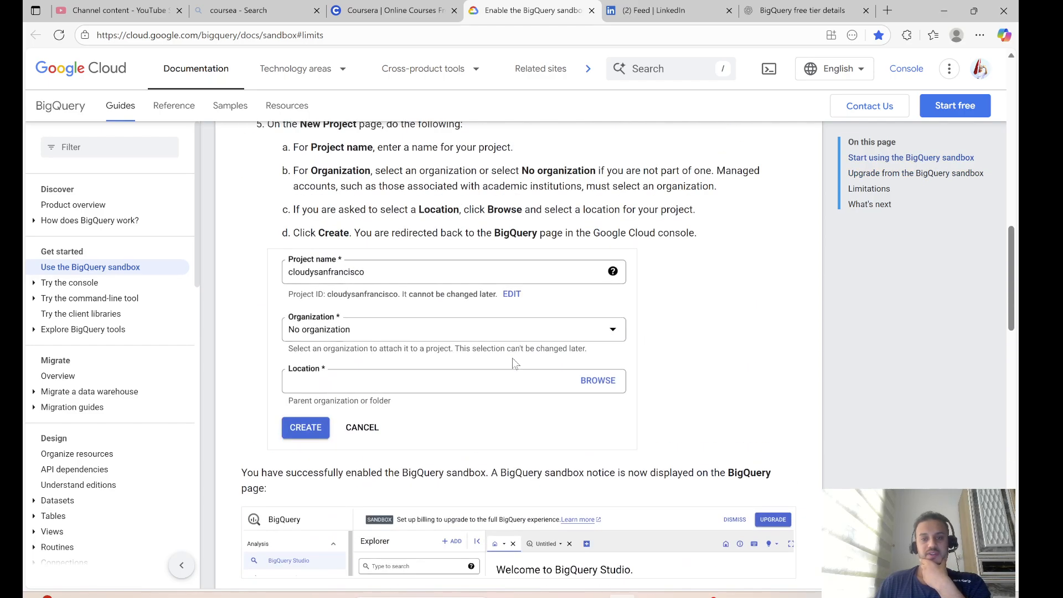
scroll(514, 359, up, 3)
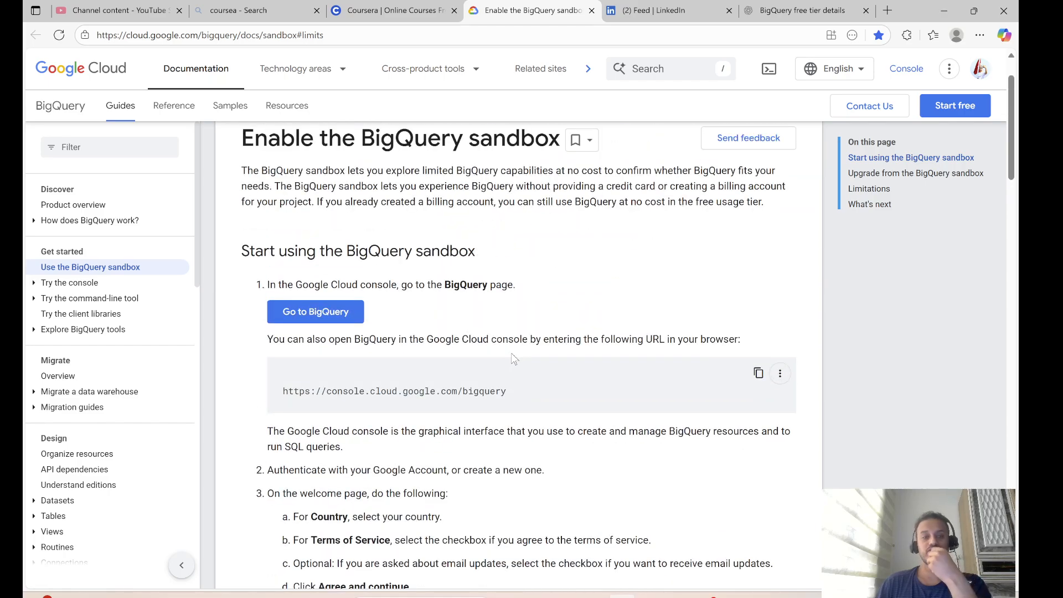
scroll(512, 357, up, 1)
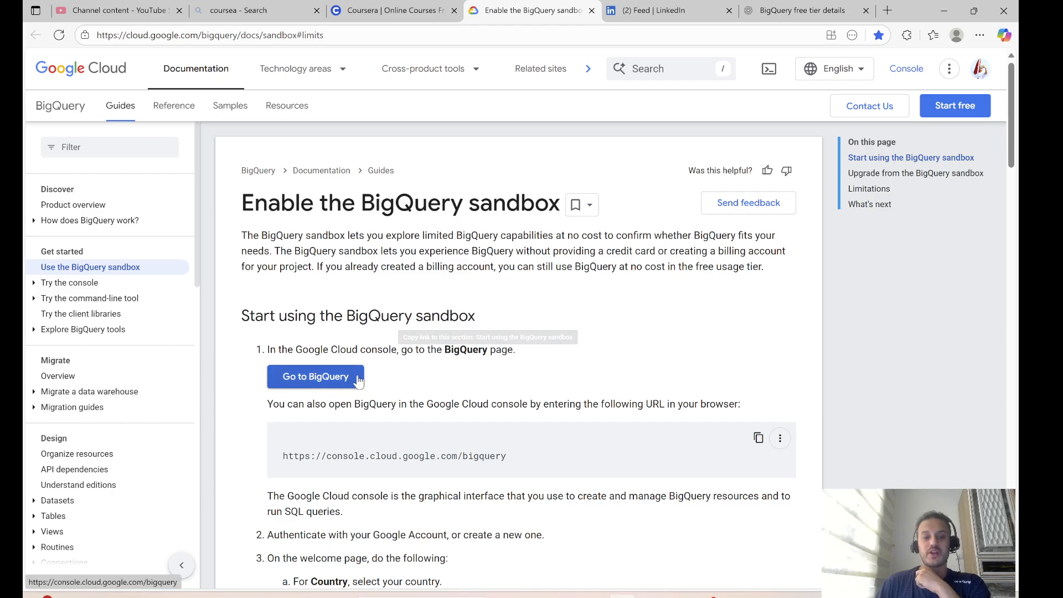
Open the BigQuery console from the guide and check the guide's welcome page and project creation instructions before returning to the console.
click(323, 380)
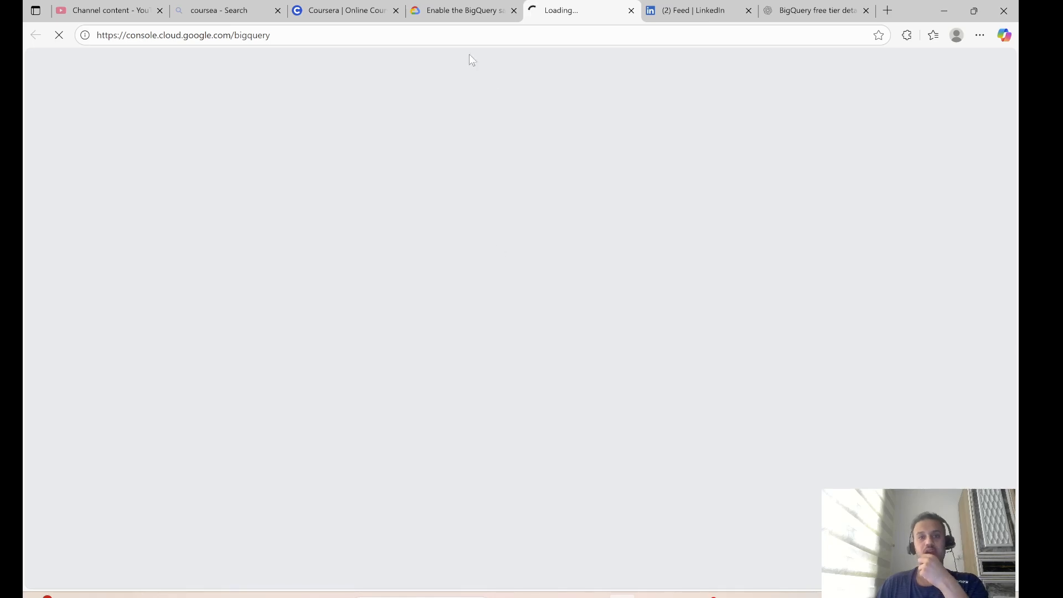
click(465, 10)
scroll(419, 367, down, 5)
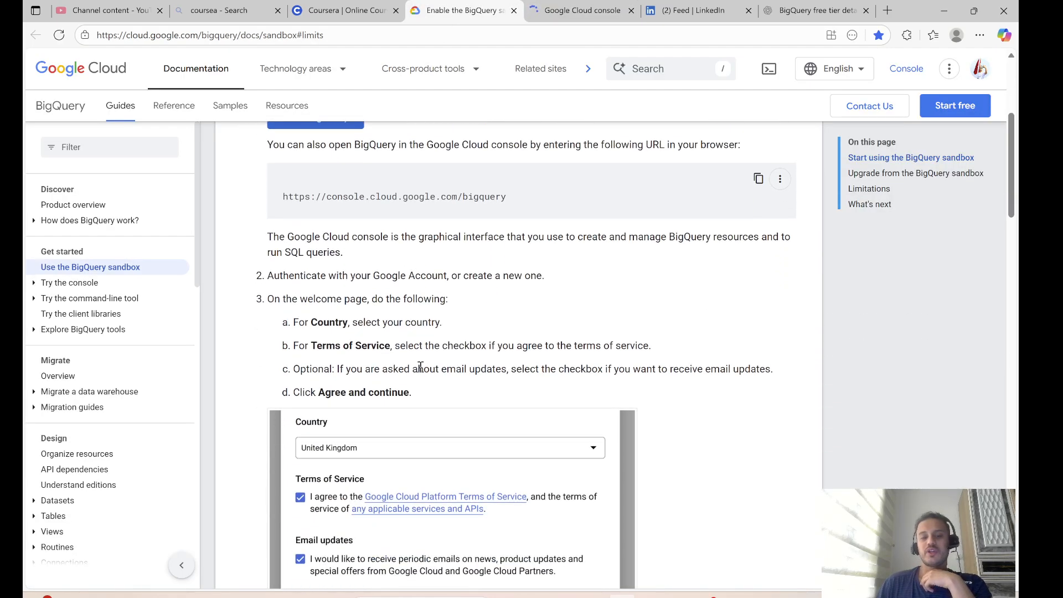
scroll(419, 366, down, 4)
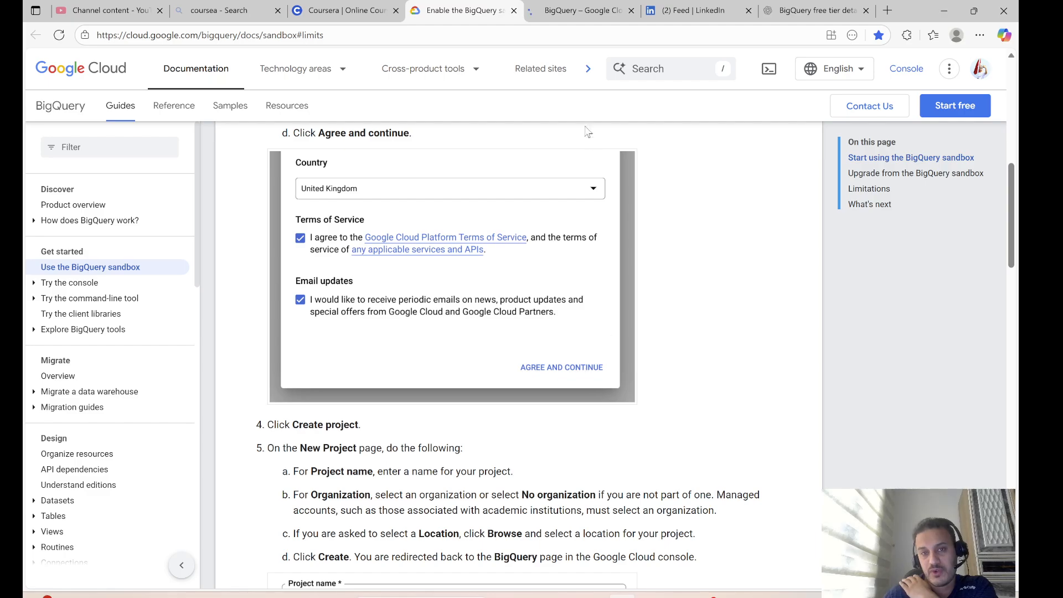
click(576, 10)
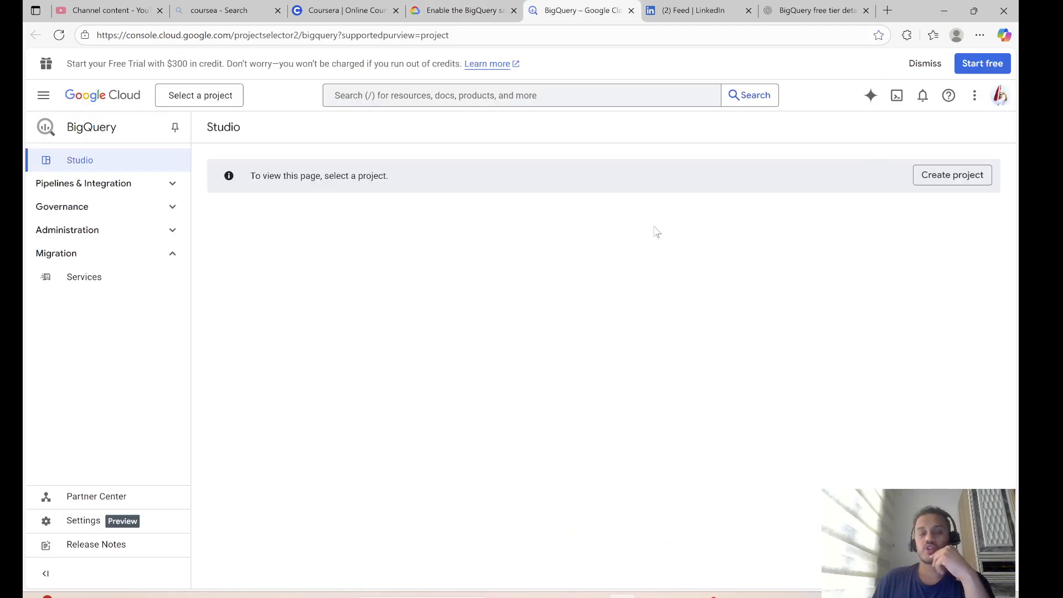
Start a new project and replace the default project name with "SQL-" followed by the owner's first name.
click(945, 186)
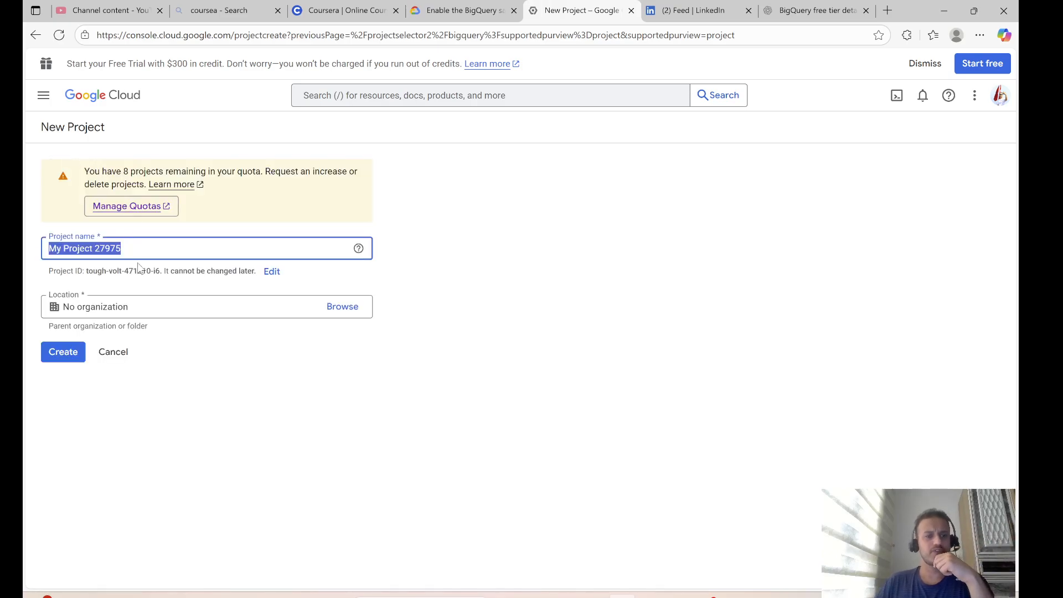
key(BackSpace)
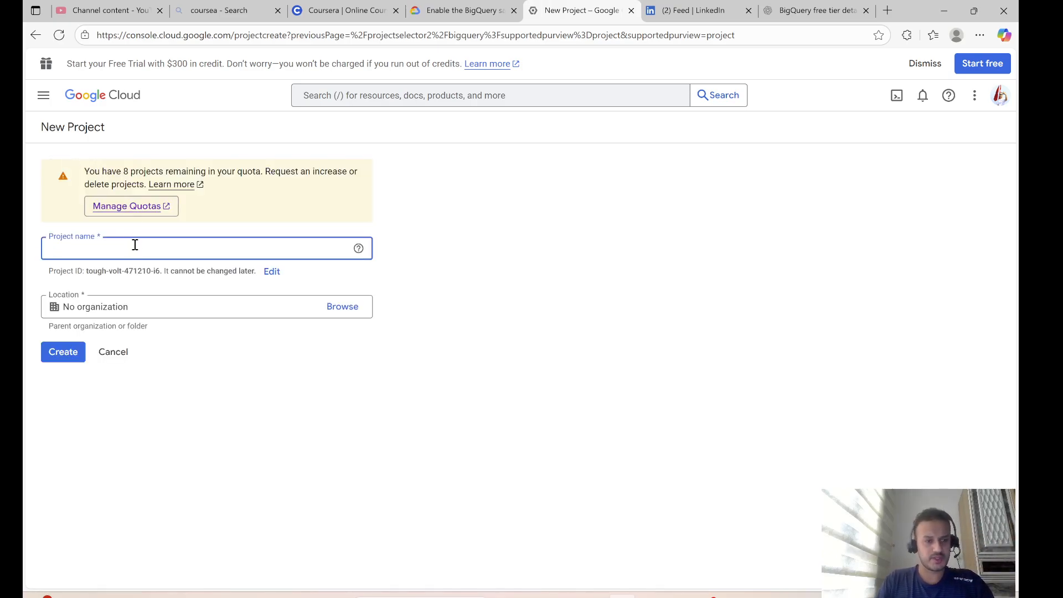
text(SQL-Alaa)
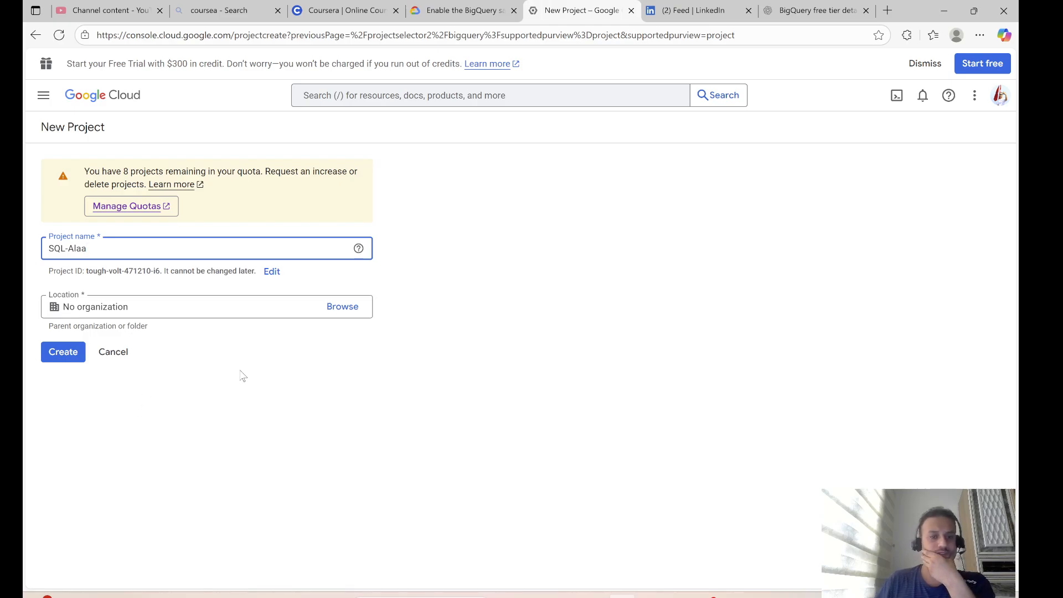
click(242, 376)
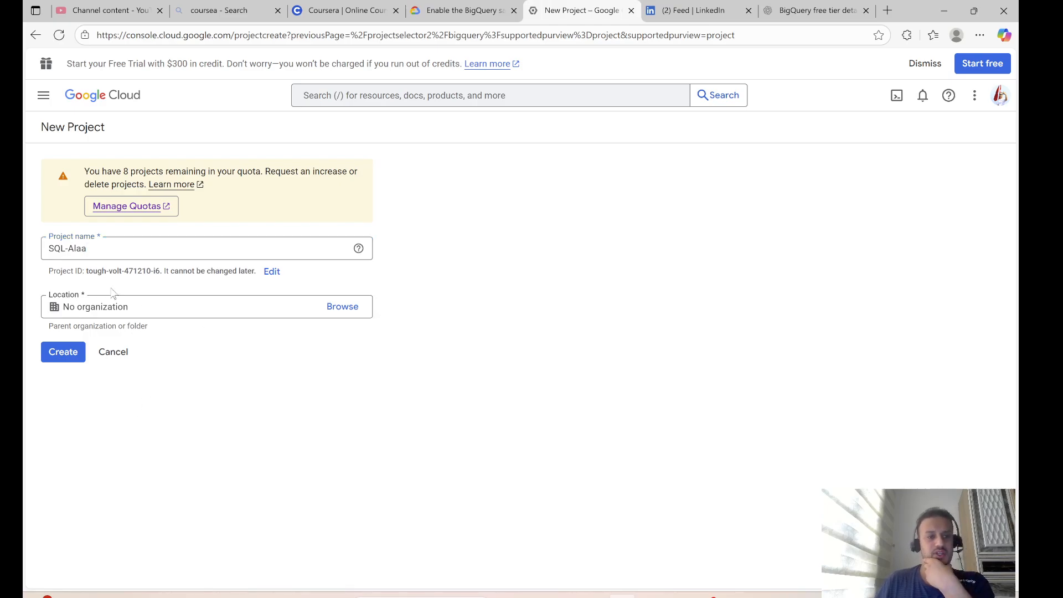
Replace the word prefix of the project ID with the owner's first name followed by "-sql", and create the project.
click(271, 272)
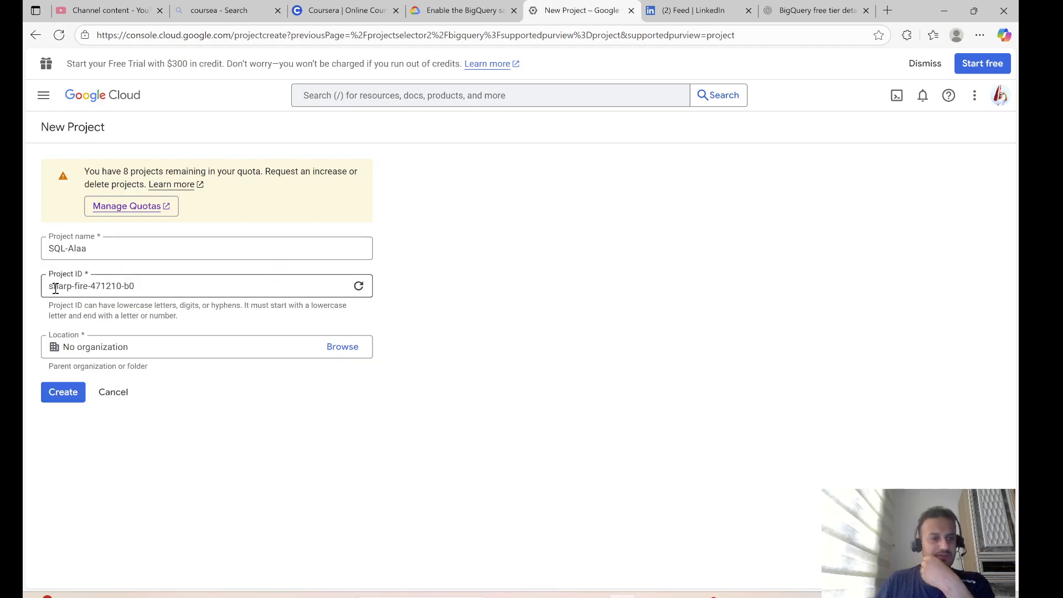
drag(49, 288, 83, 288)
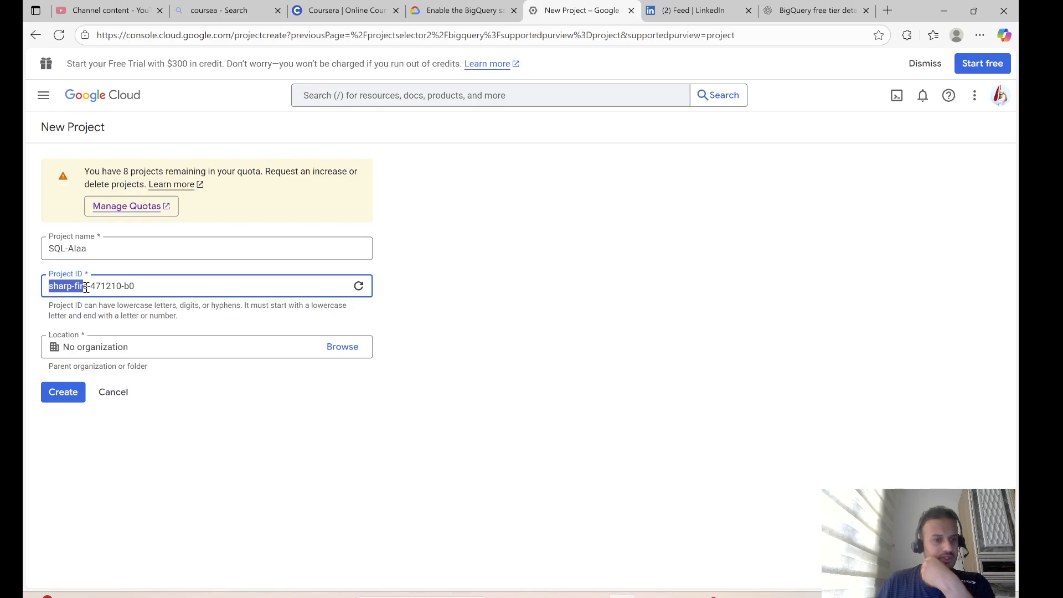
text(alaa)
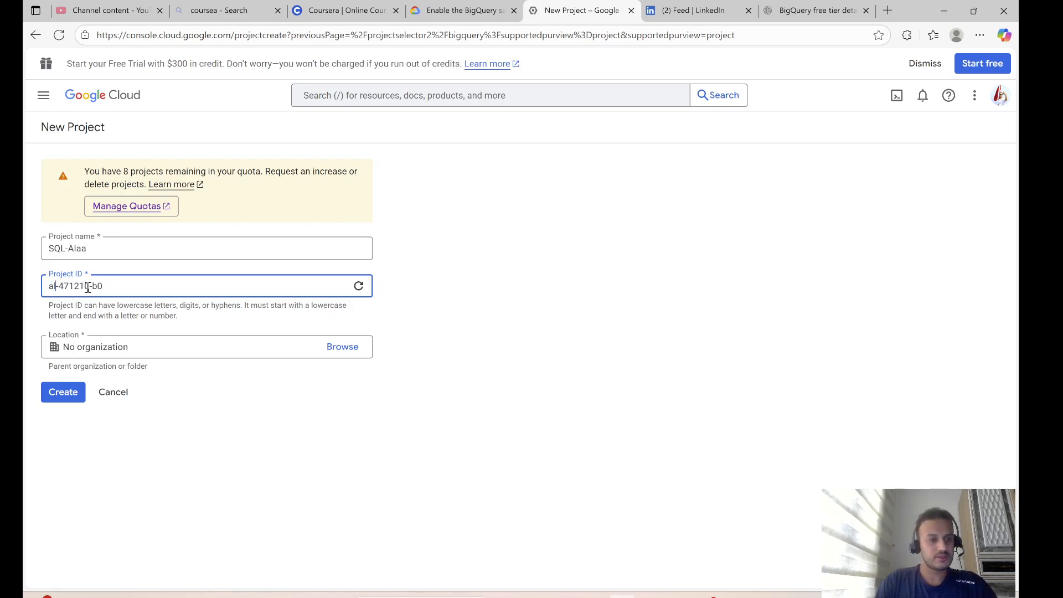
text(-sql)
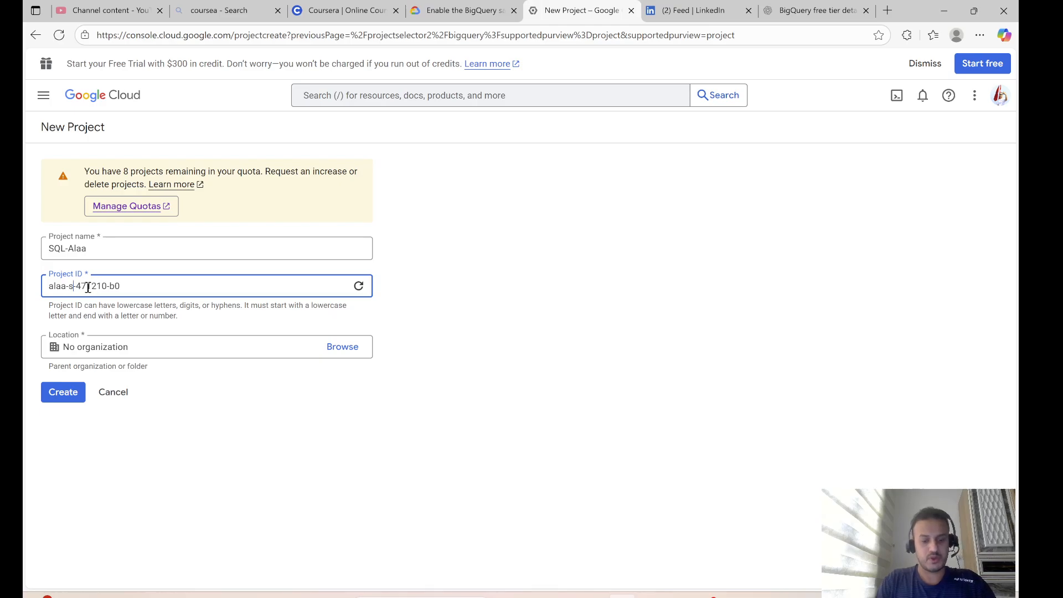
click(257, 478)
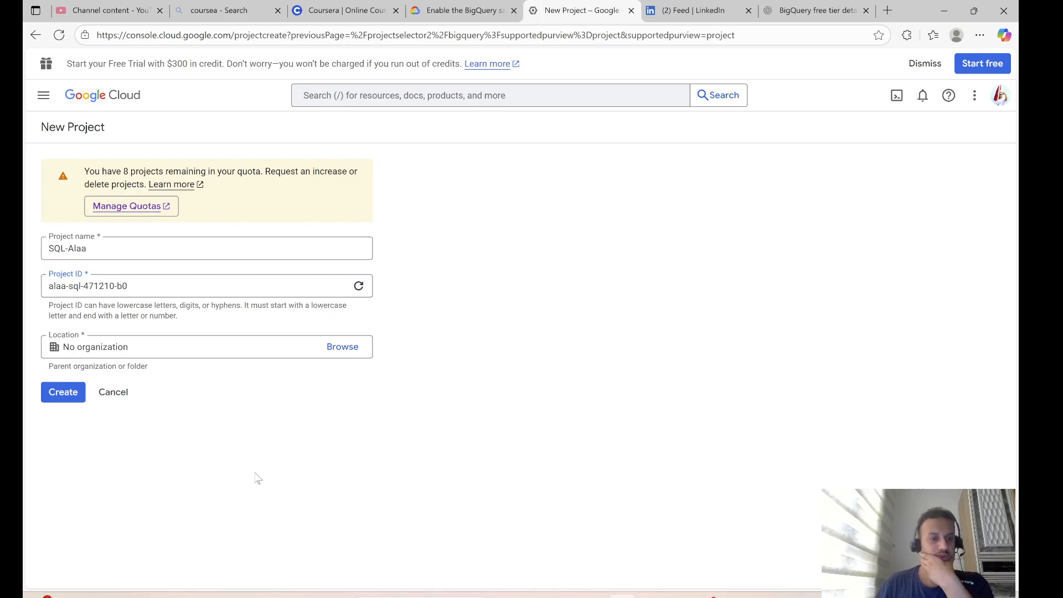
click(71, 394)
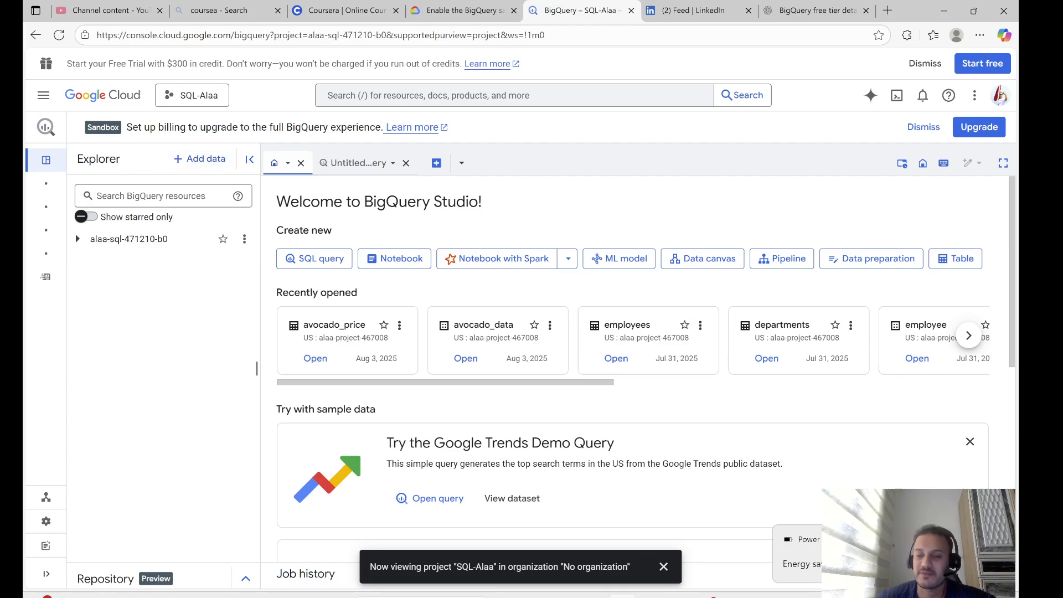
Browse the data sources for adding data and view NOAA's Cloud-to-Ground Lightning Strikes dataset from the public datasets marketplace.
click(197, 161)
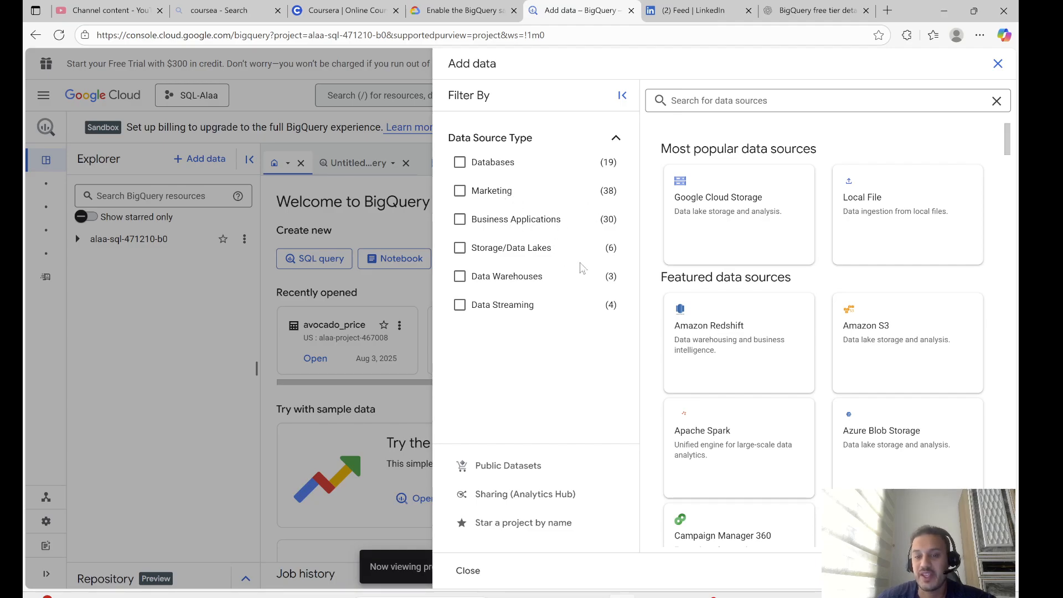
scroll(747, 261, down, 10)
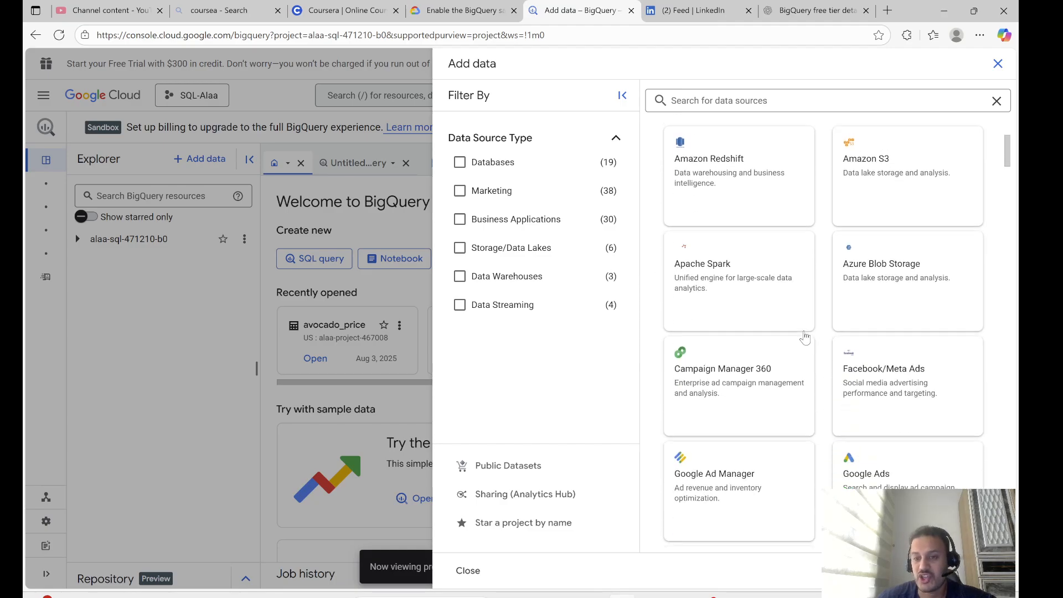
scroll(797, 343, down, 10)
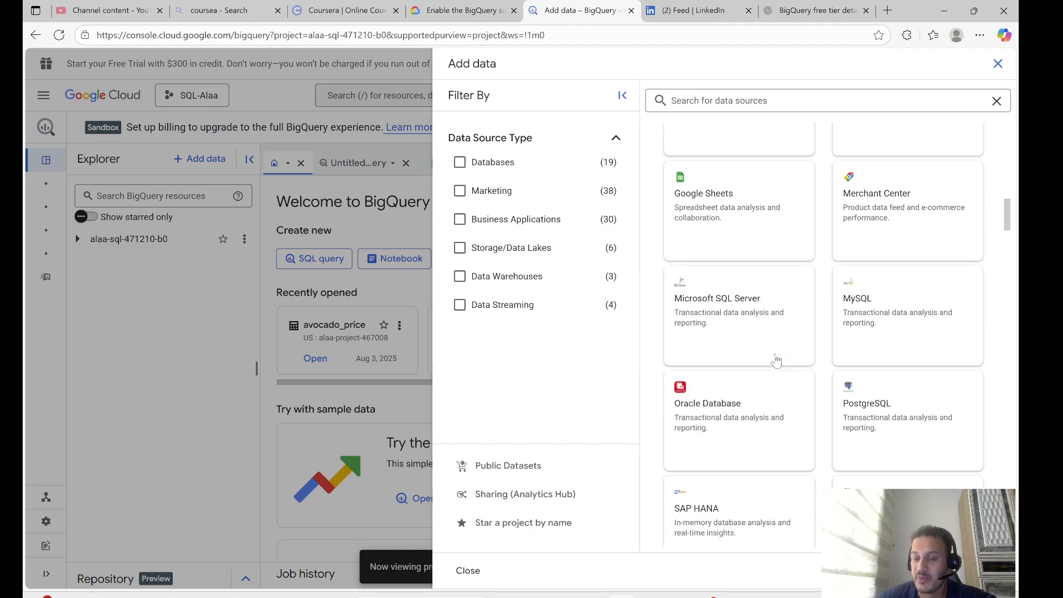
click(514, 471)
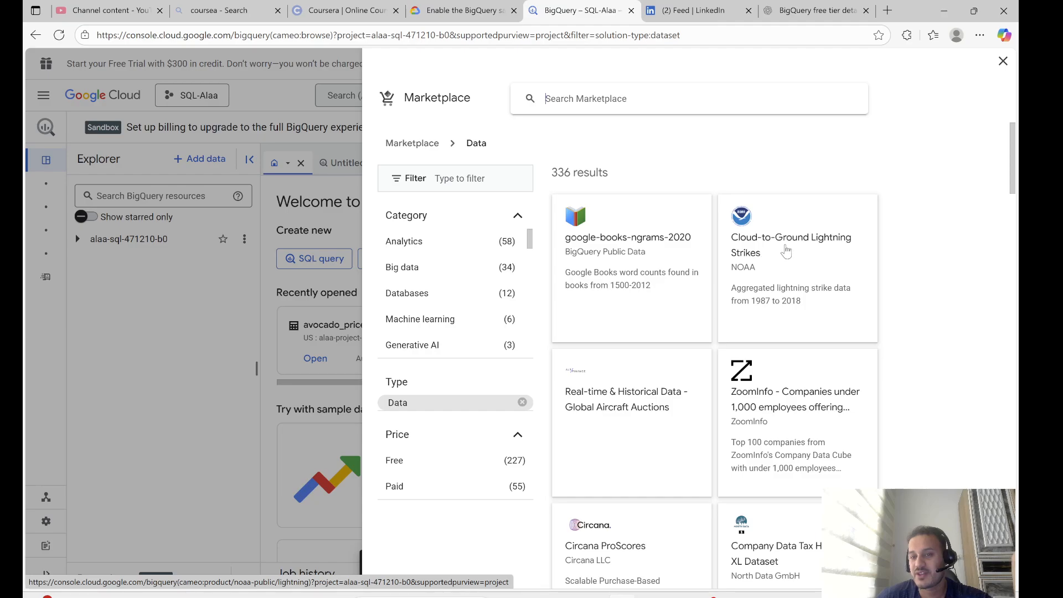
click(779, 249)
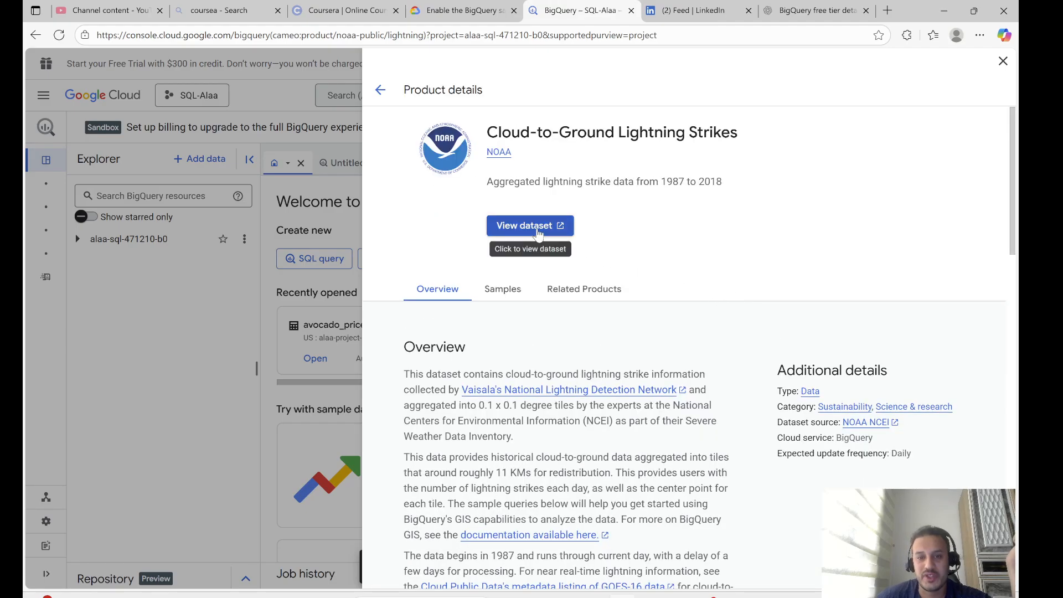
click(536, 227)
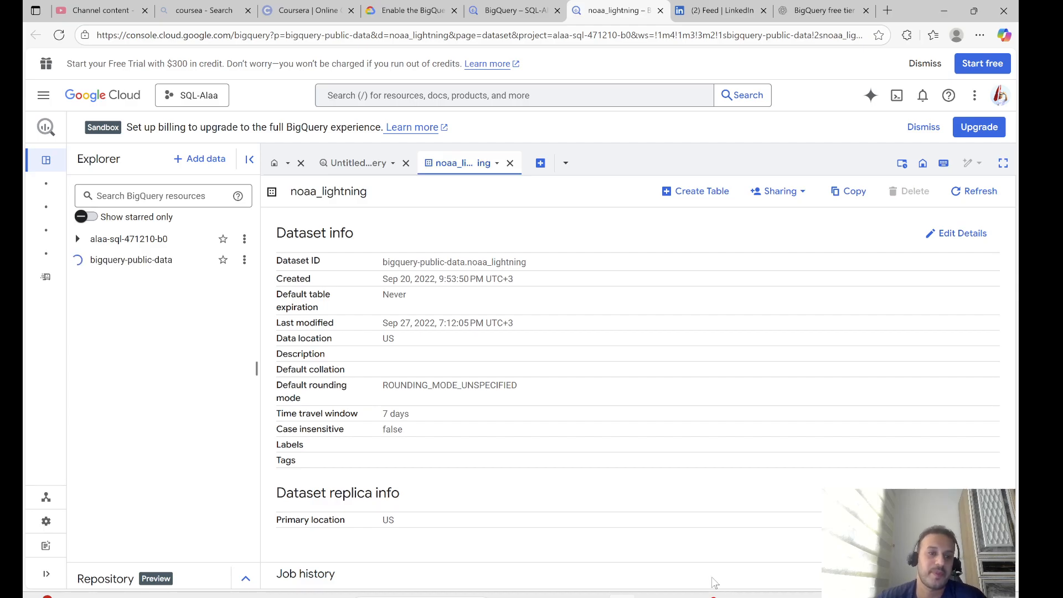
Look over the datasets listed under bigquery-public-data, then collapse and re-expand that project.
scroll(172, 339, up, 15)
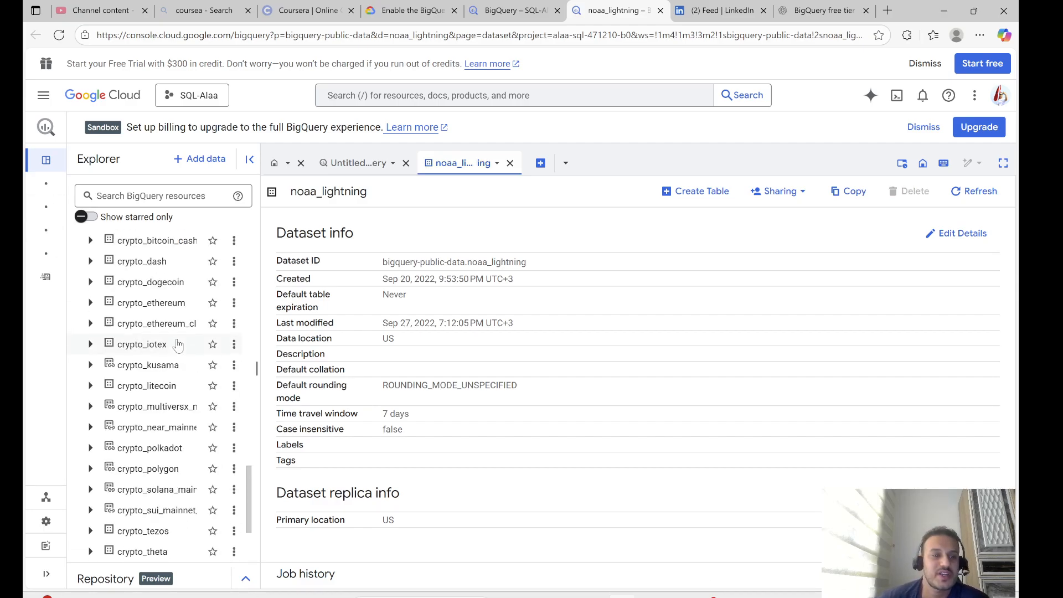
scroll(166, 344, up, 2)
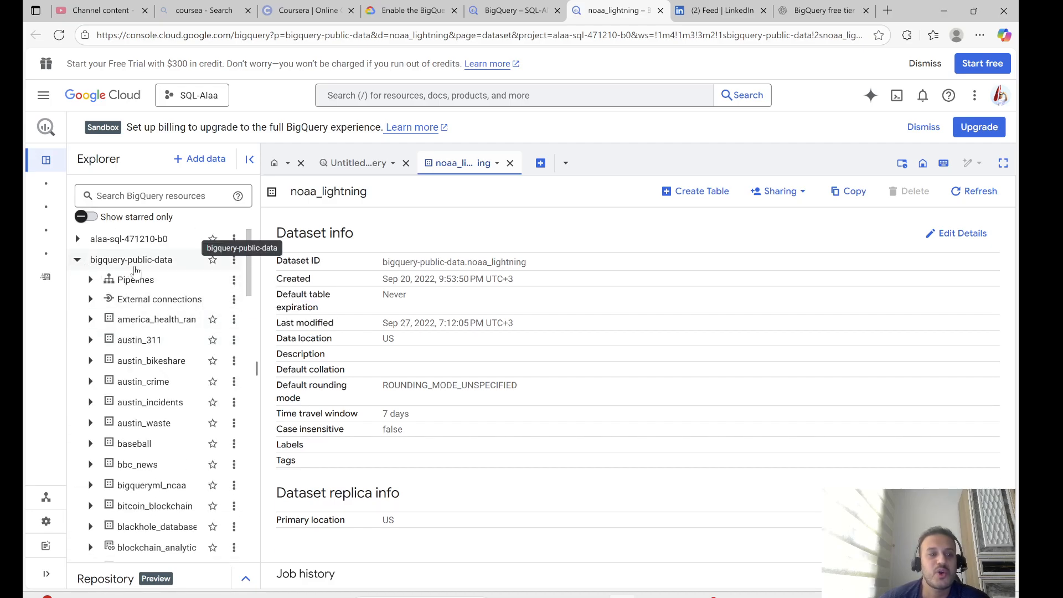
click(78, 261)
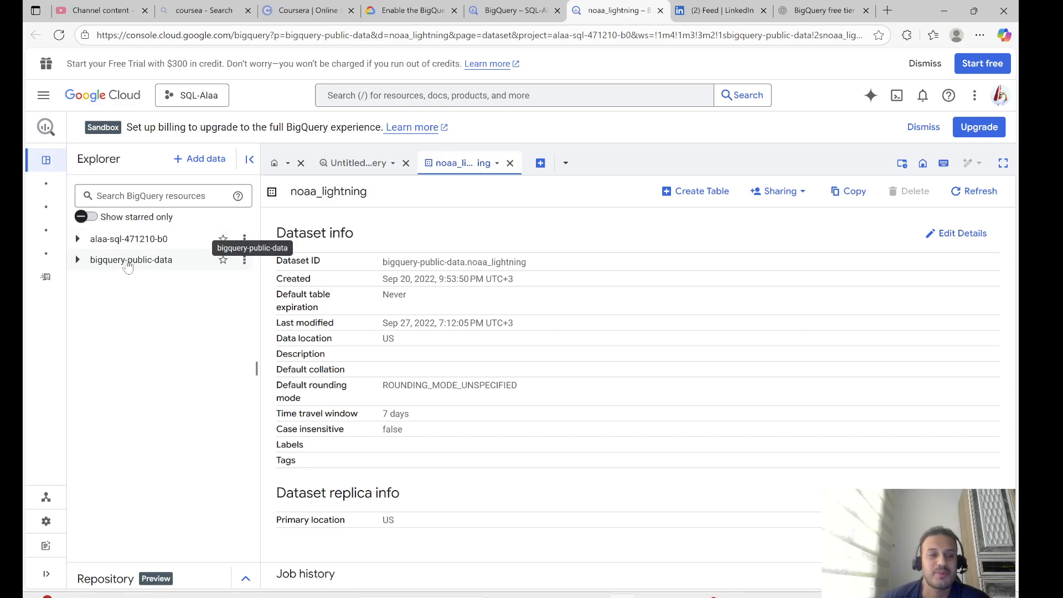
click(78, 261)
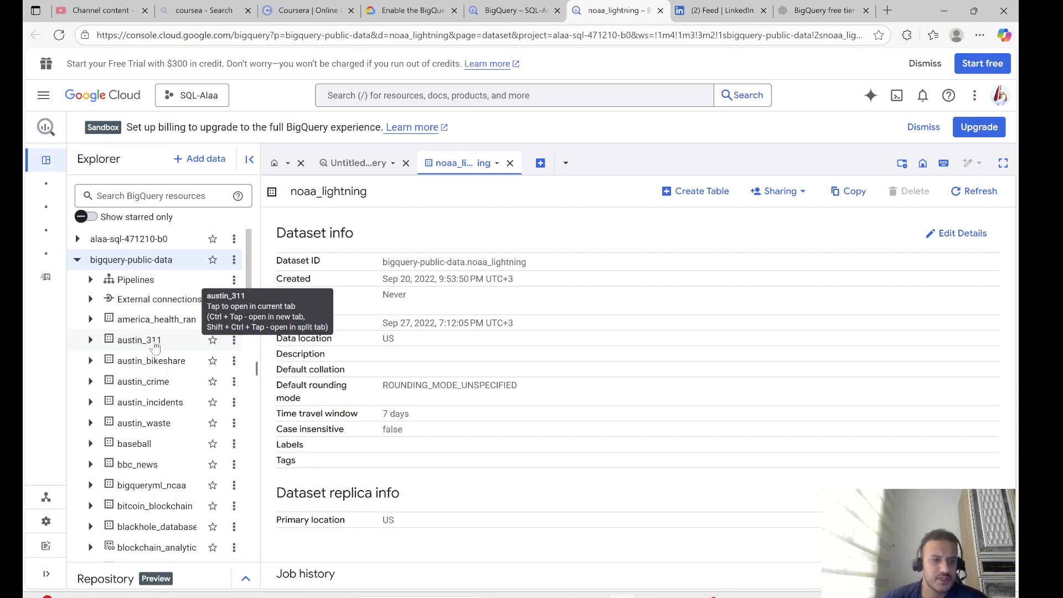
Open the 311_service_requests table in the austin_311 dataset and examine its schema, details and data preview.
click(155, 344)
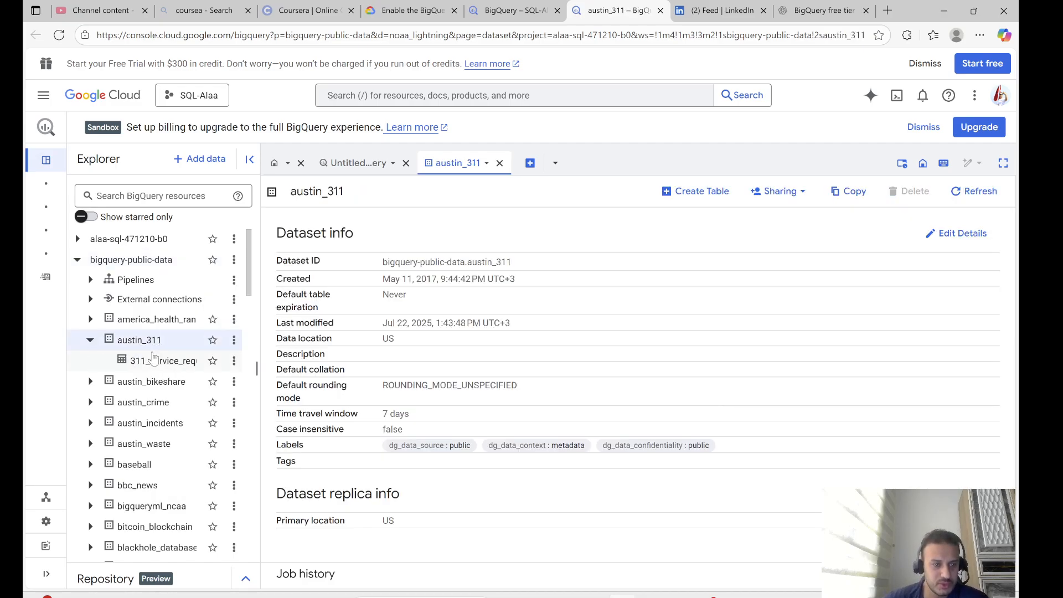
click(172, 365)
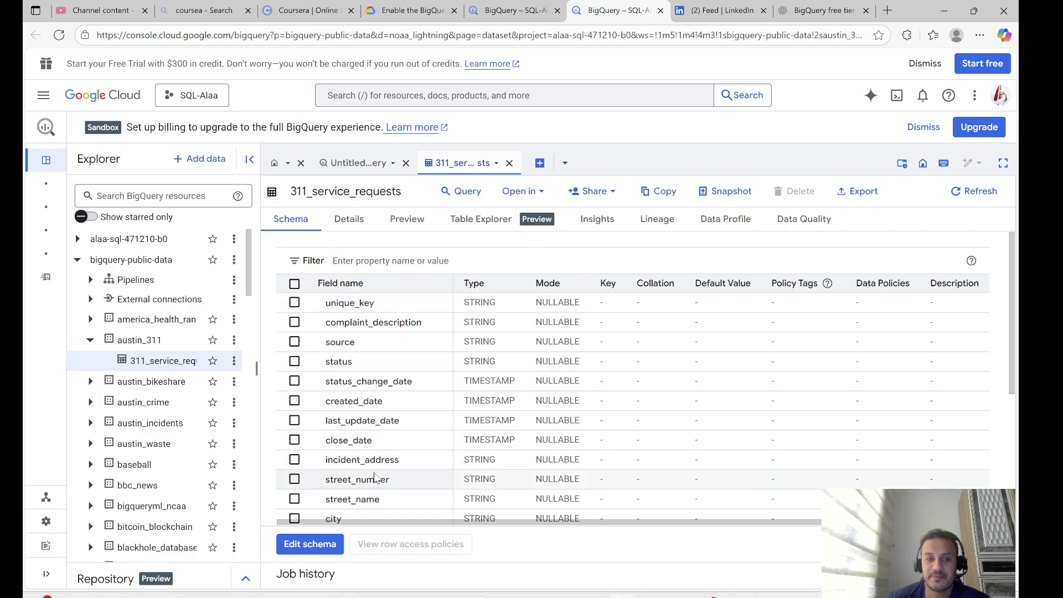
click(349, 220)
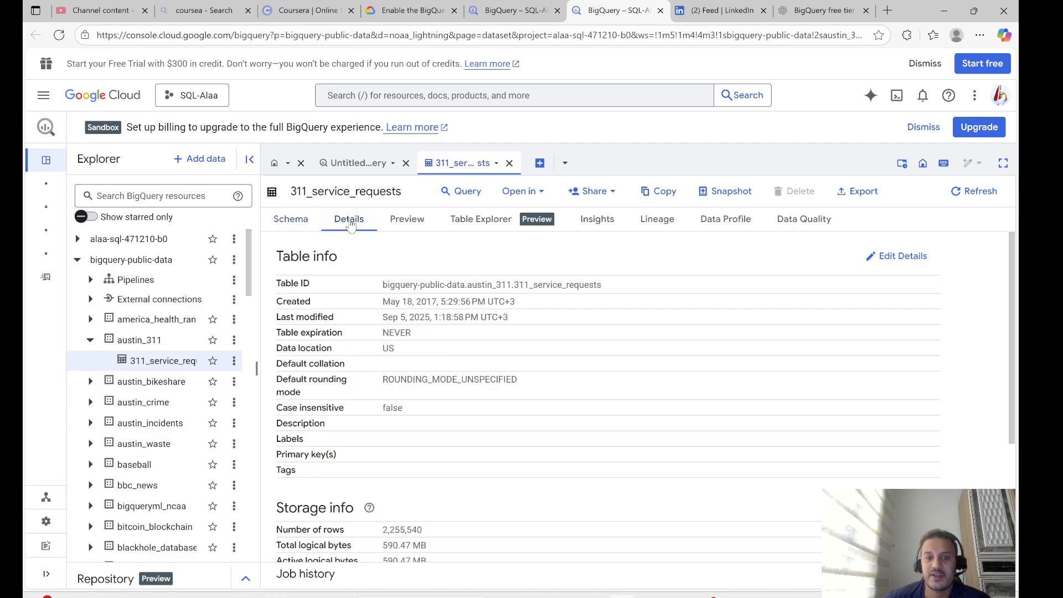
click(406, 220)
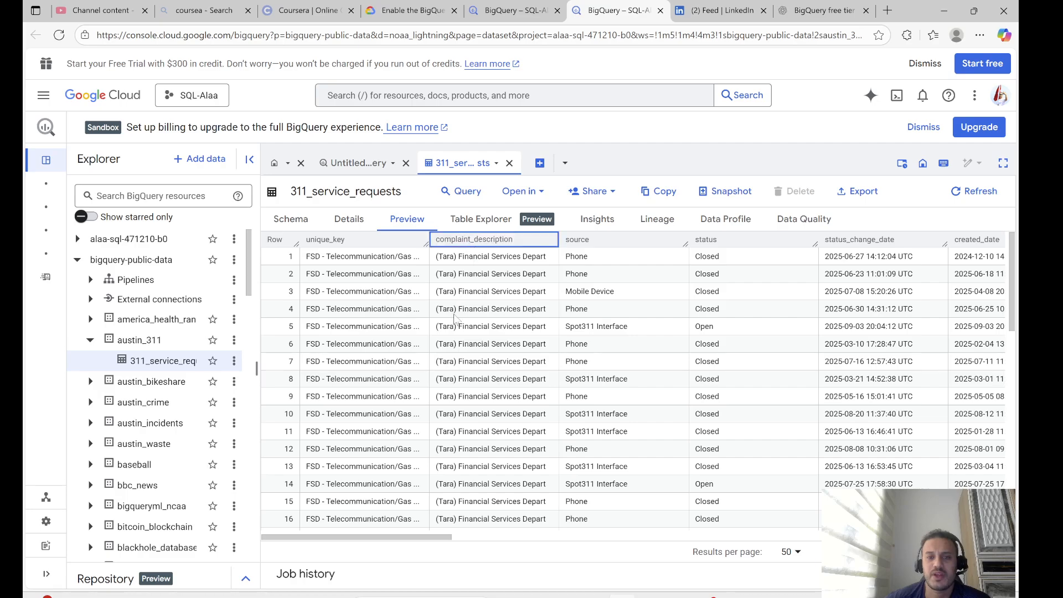
mouse_move(440, 537)
mouse_down()
mouse_move(588, 553)
mouse_move(924, 552)
mouse_move(426, 535)
mouse_up()
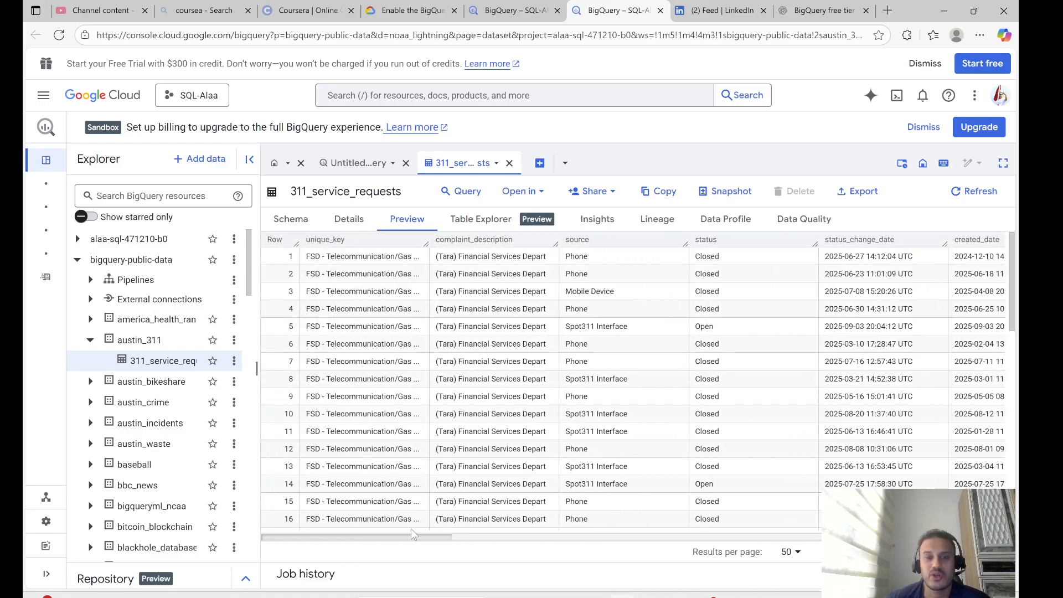
Start a query on the 311_service_requests table, put the FROM clause on its own line, and discard the unsaved query.
click(234, 363)
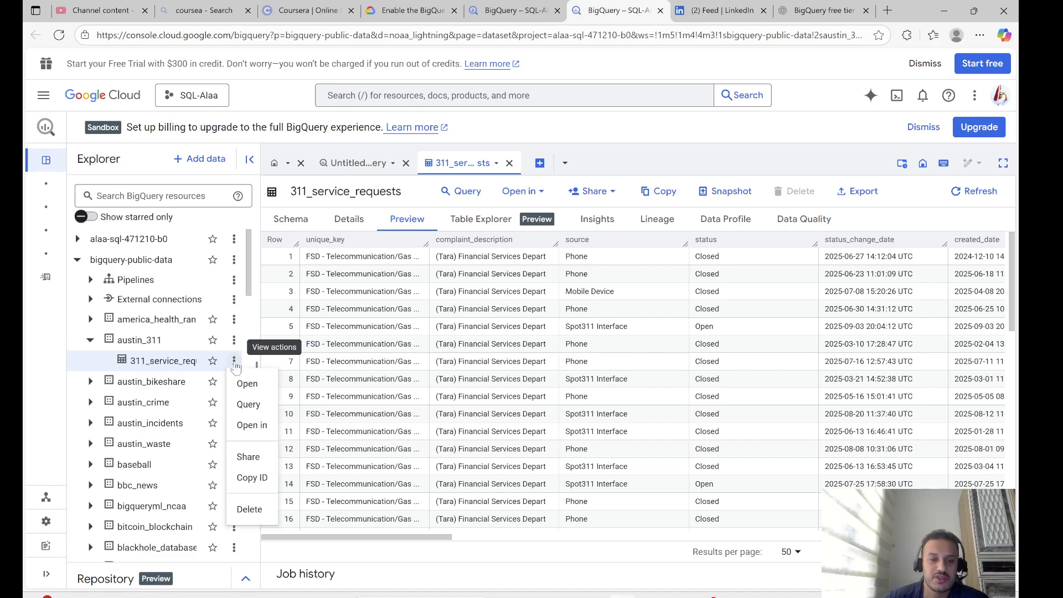
click(249, 405)
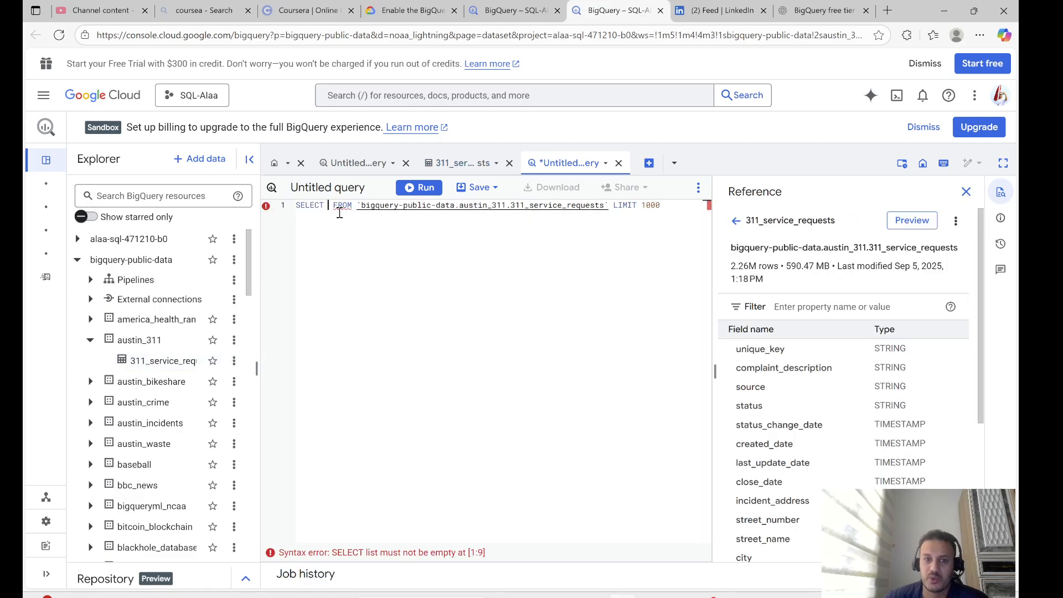
key(Return)
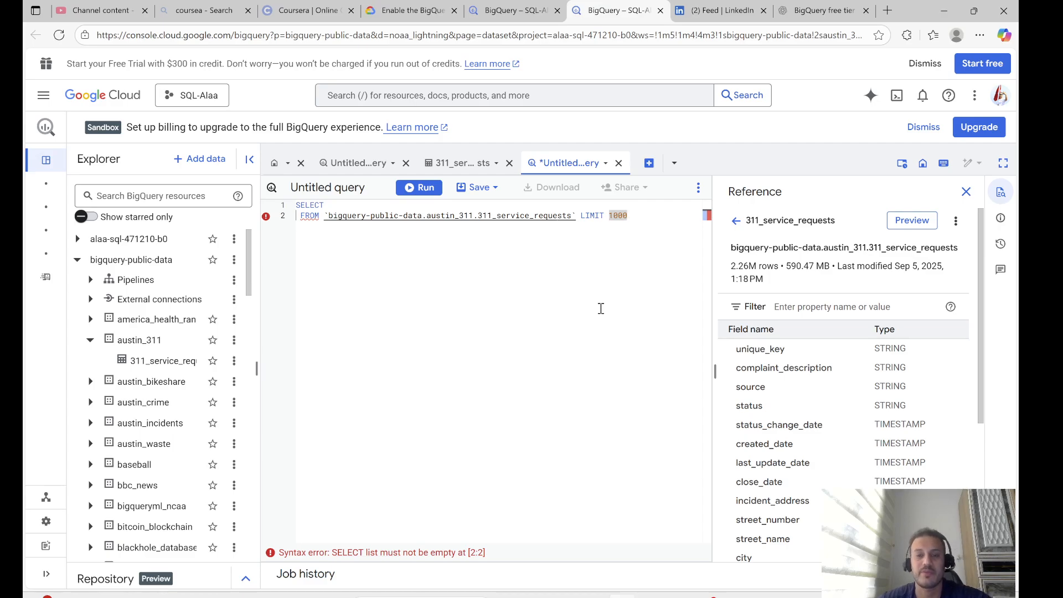
click(620, 165)
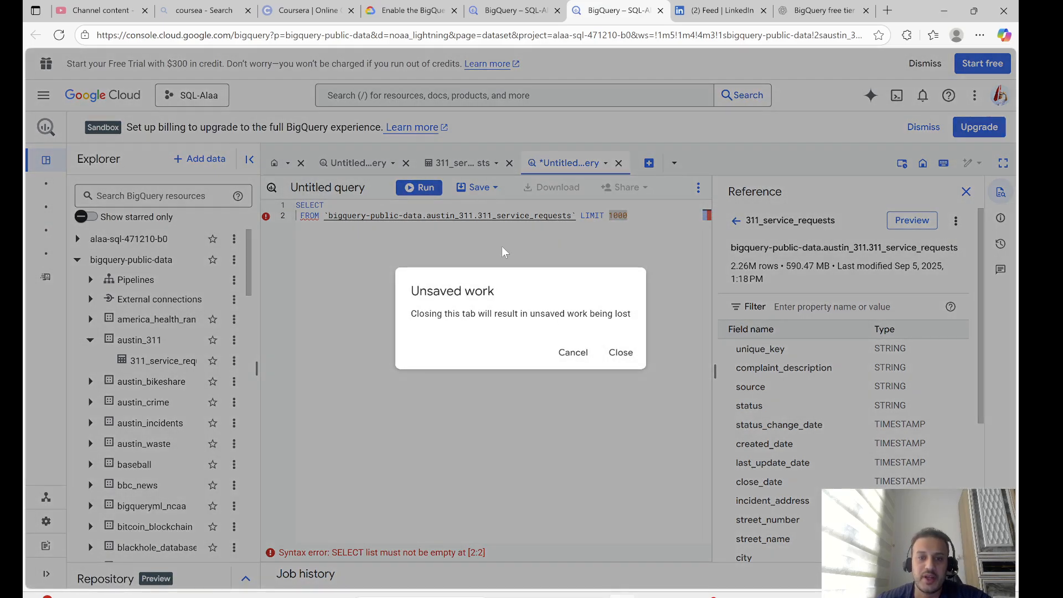
click(621, 354)
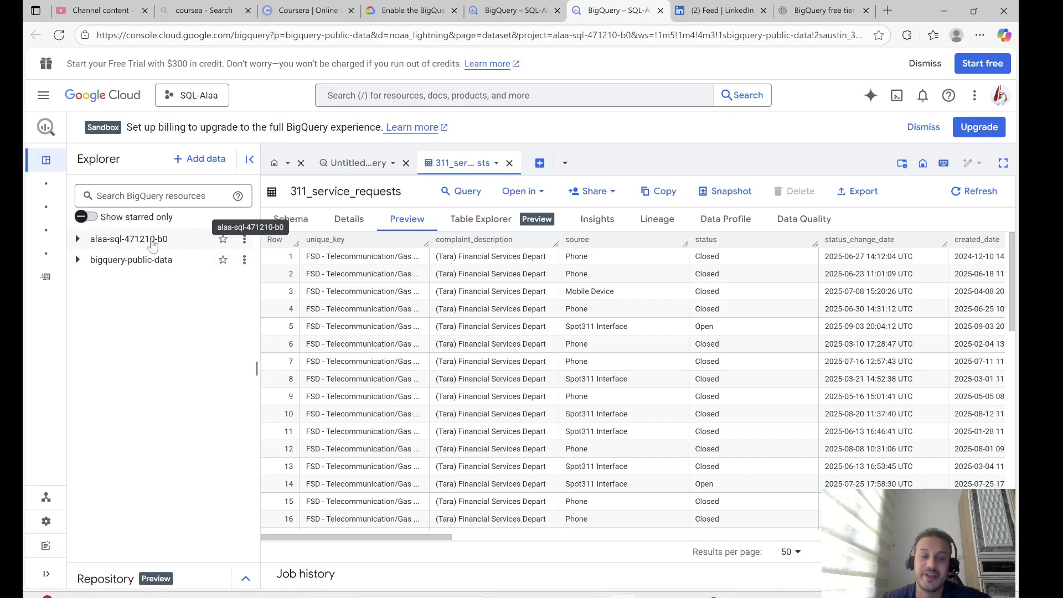
Create a dataset with the ID Avocado in the personal SQL project.
click(77, 239)
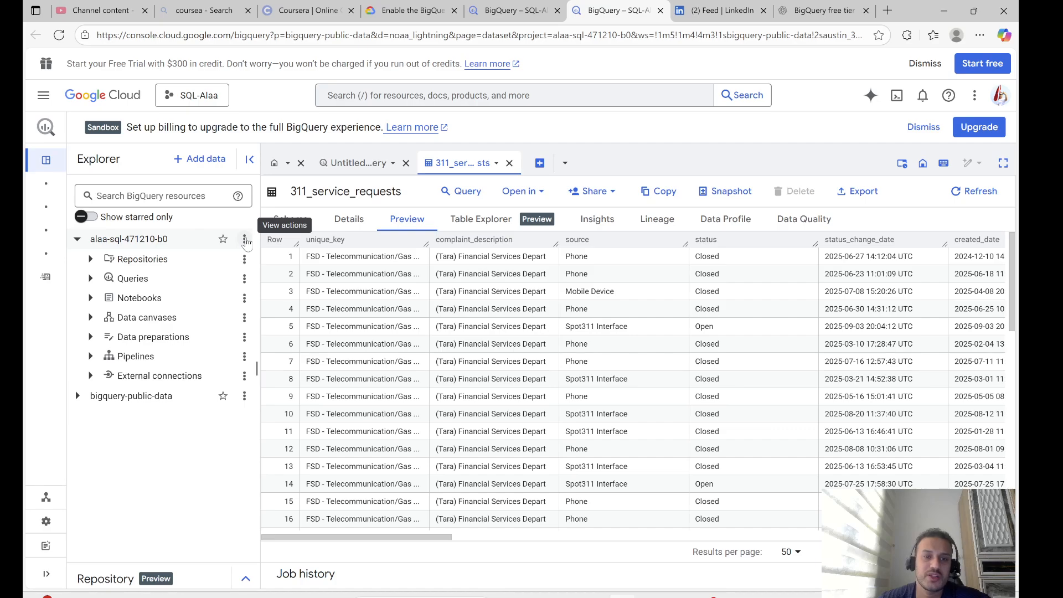
click(245, 240)
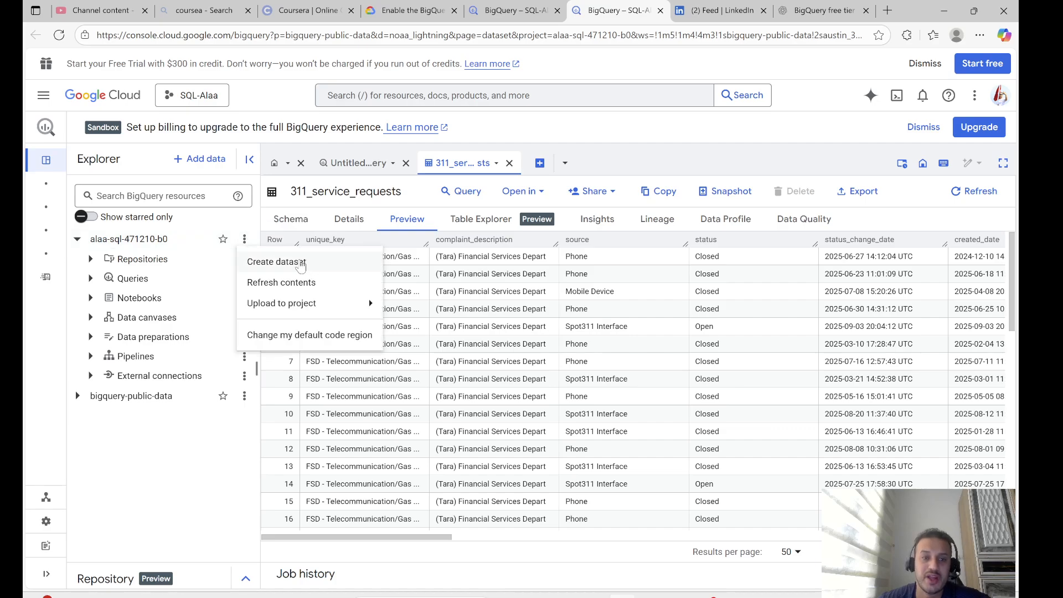
click(282, 262)
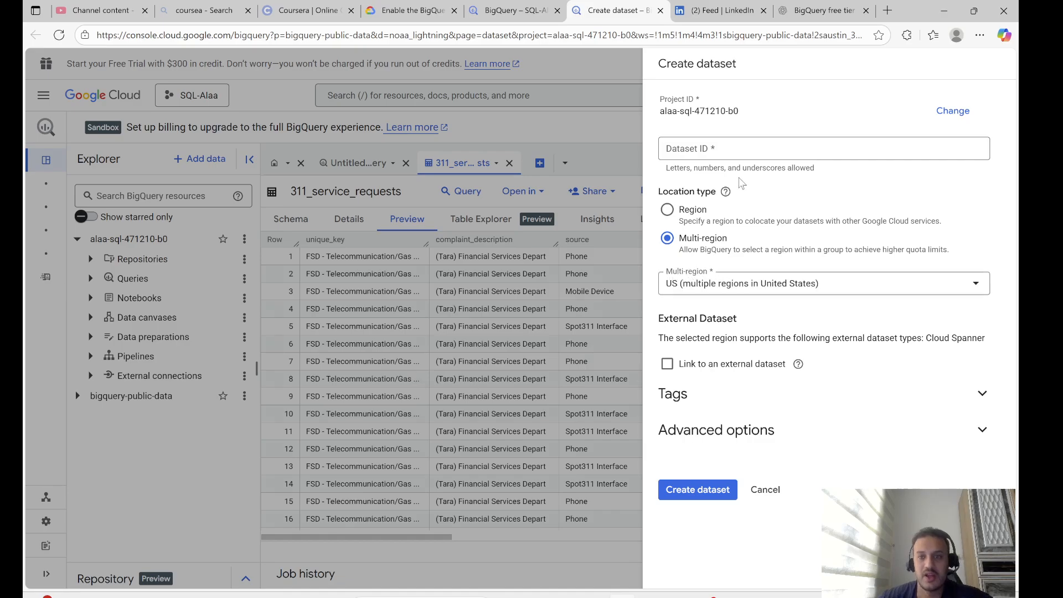
click(698, 155)
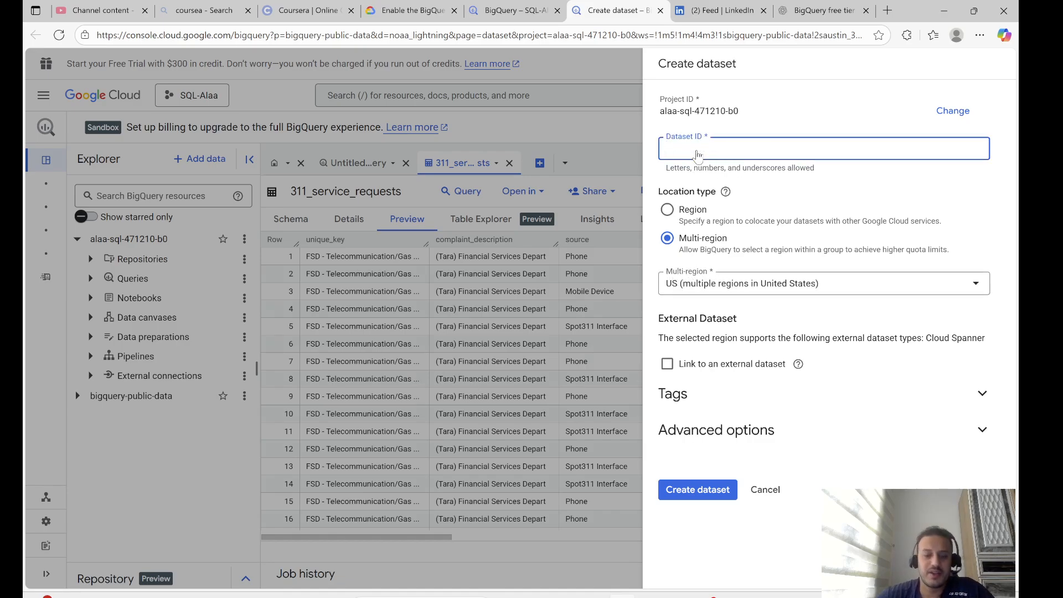
text(Av)
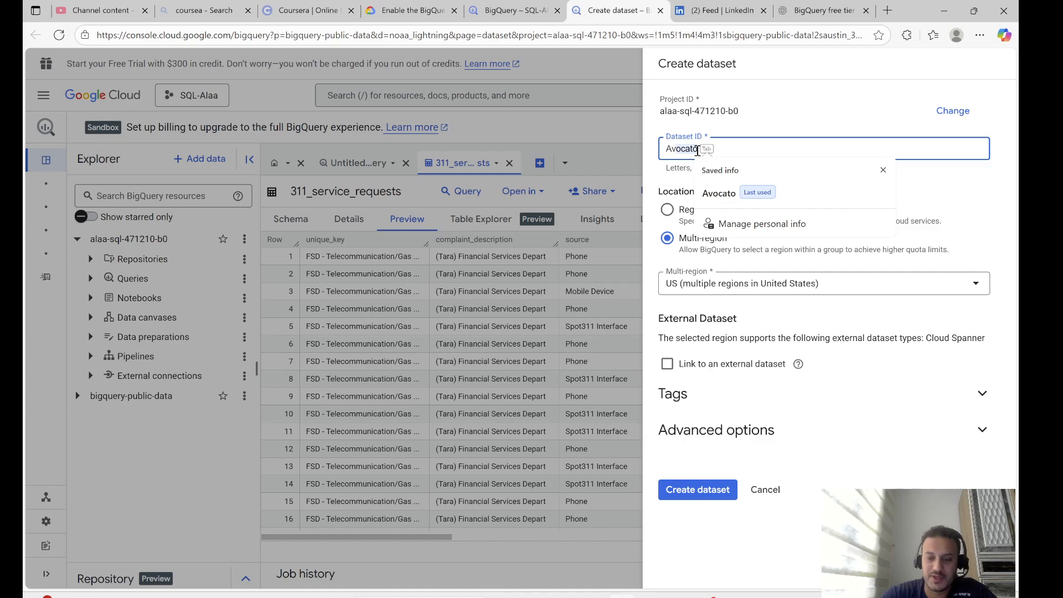
text(ocado)
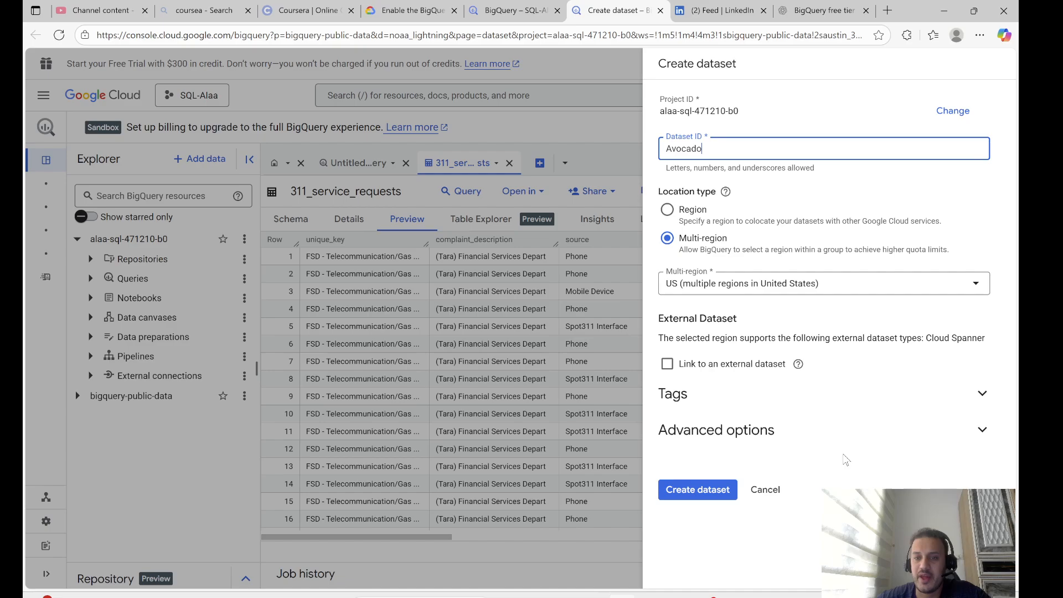
click(843, 455)
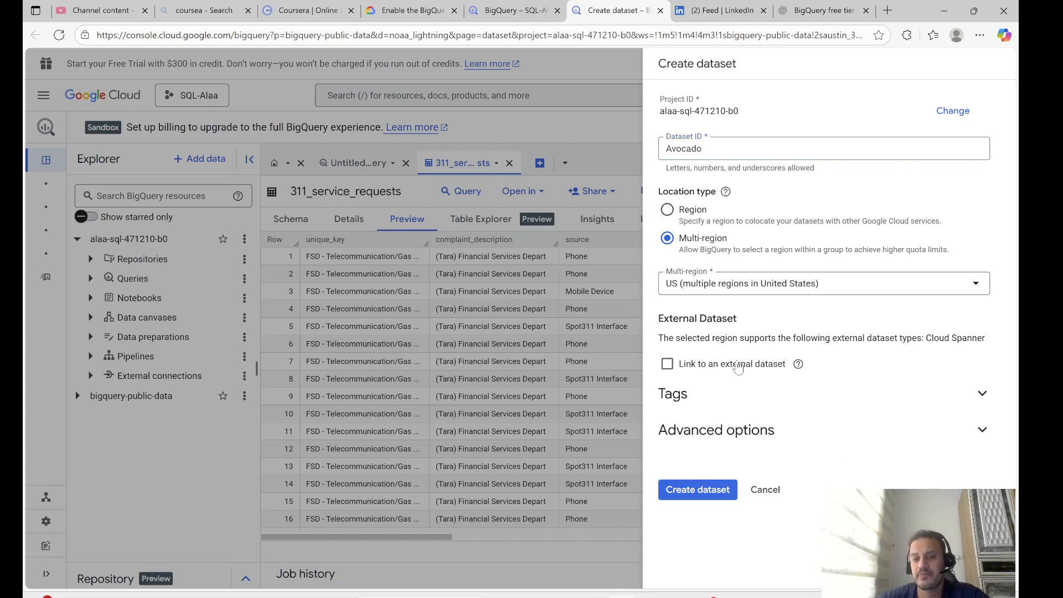
click(699, 490)
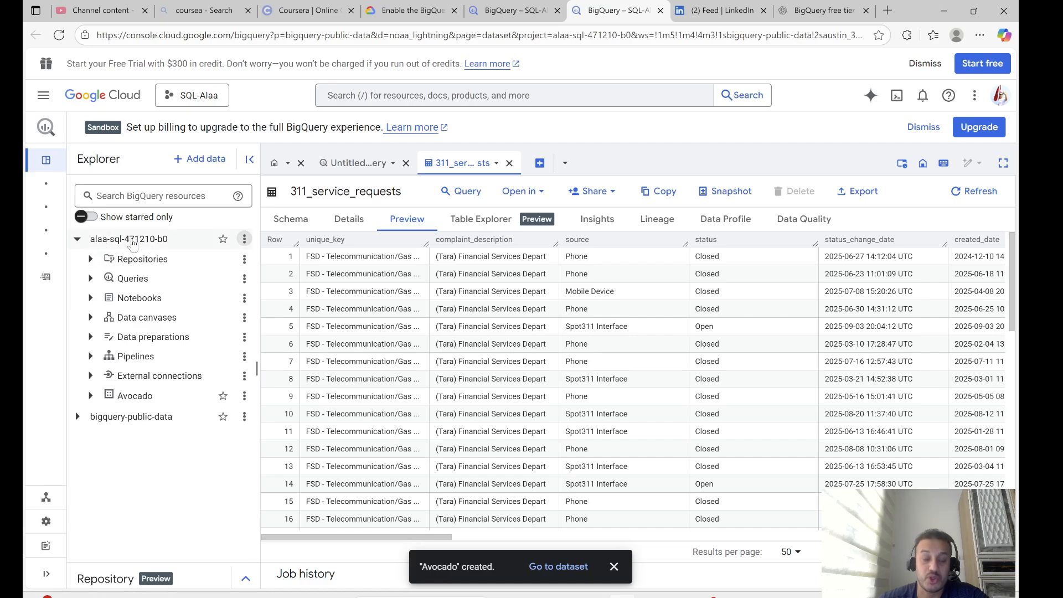
Start a new table in the Avocado dataset from an upload, with avocado.csv as the source file.
click(182, 405)
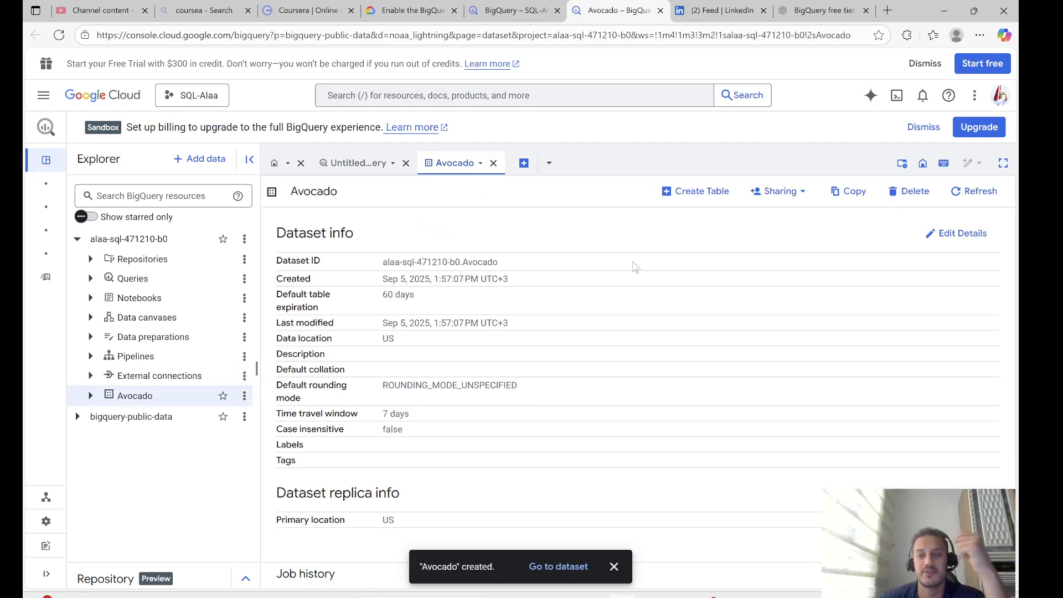
click(699, 194)
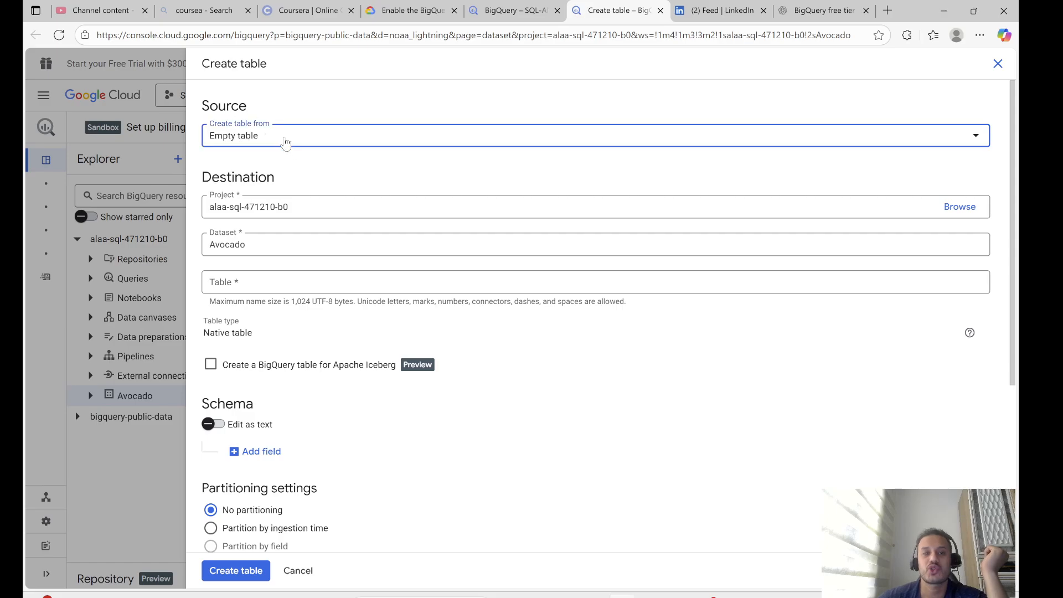
click(285, 143)
click(236, 180)
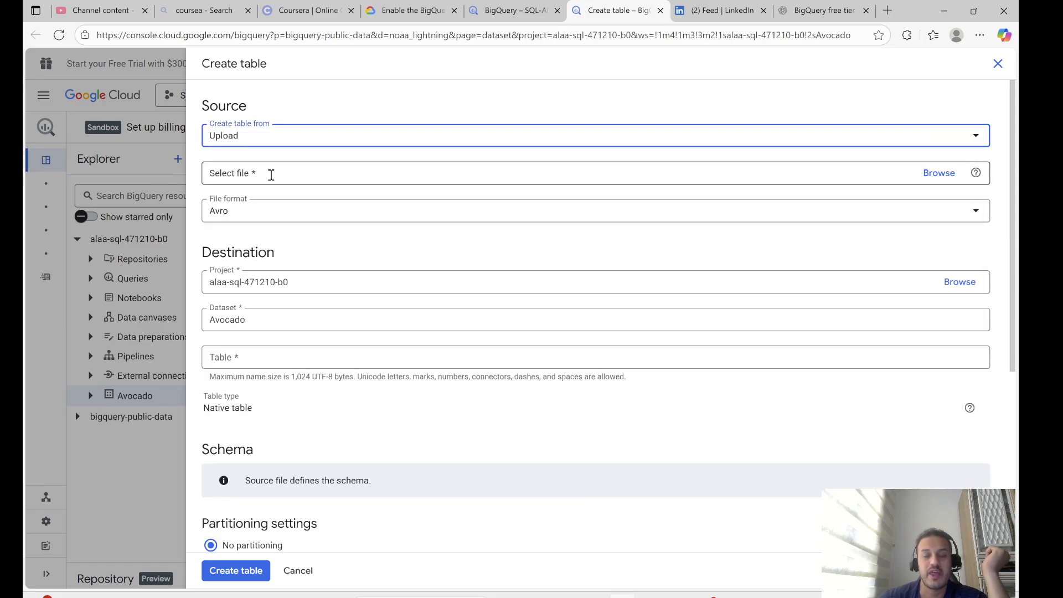
click(291, 176)
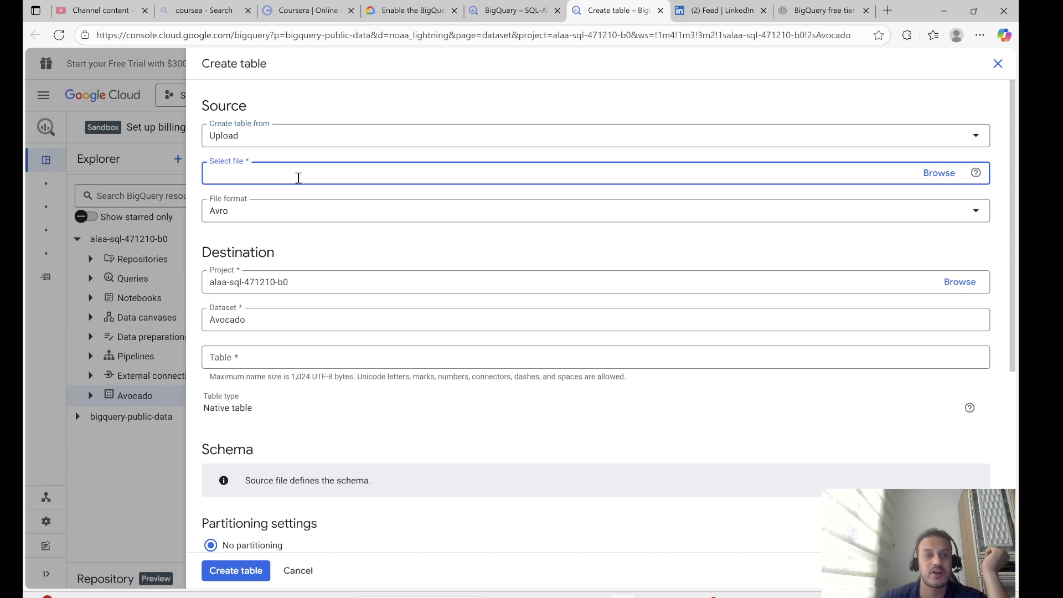
click(939, 172)
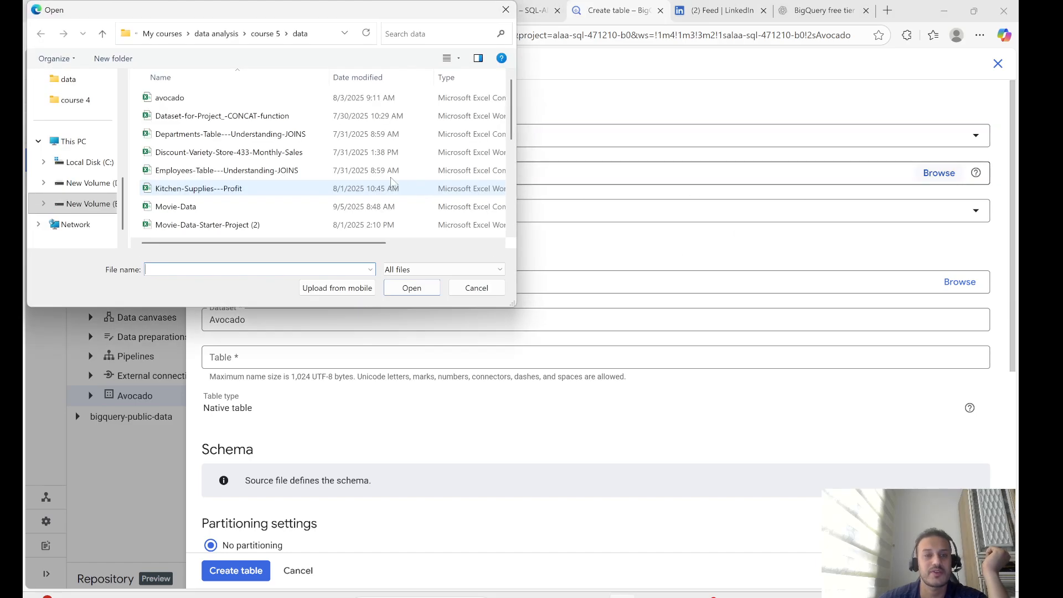
click(177, 98)
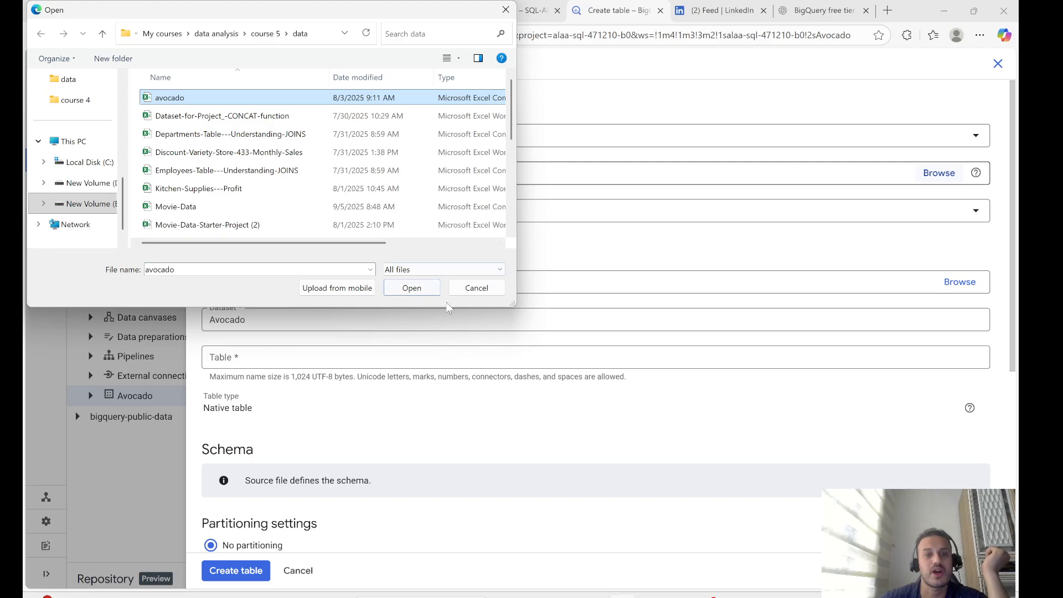
click(419, 294)
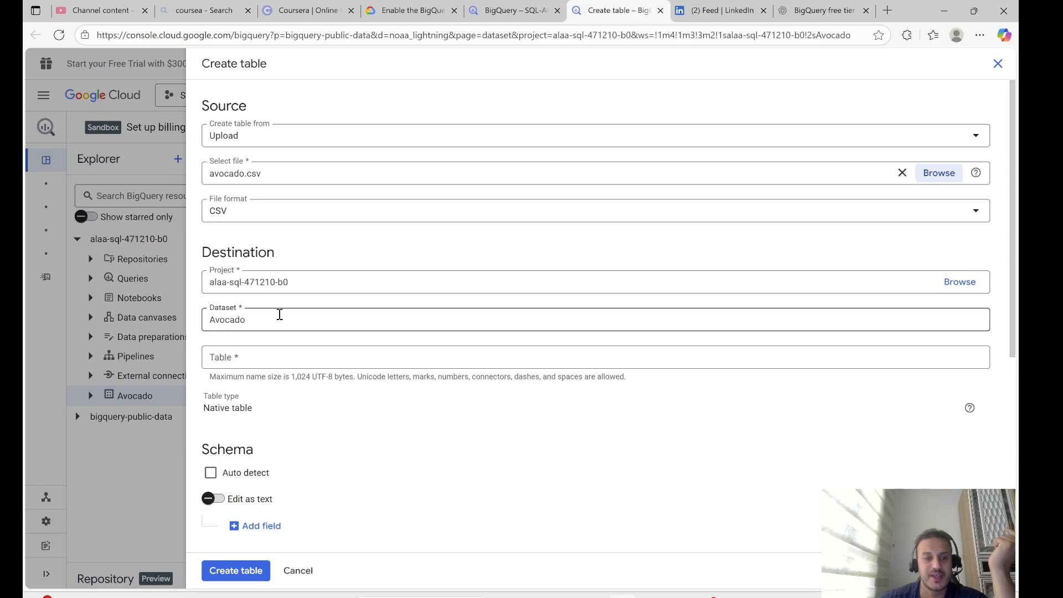
Name the table avocado_price, turn on schema auto-detection, and create the table.
click(251, 355)
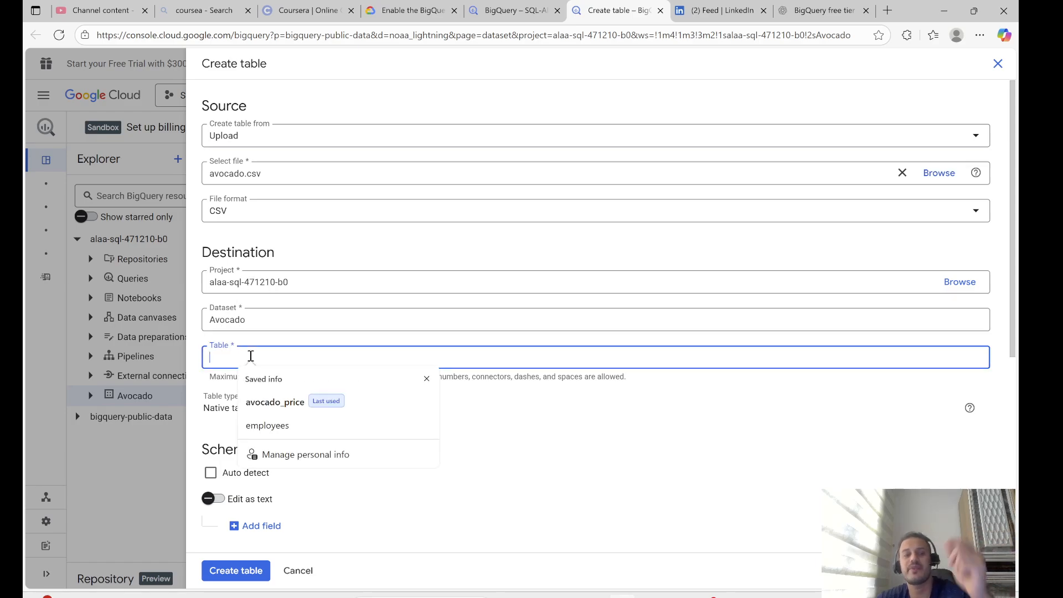
click(275, 402)
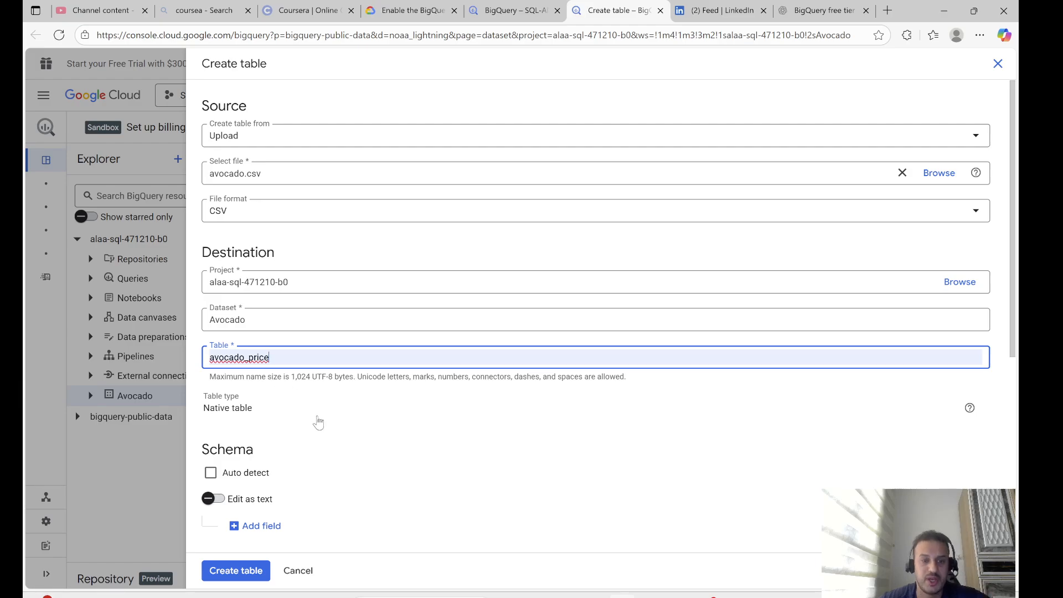
scroll(315, 415, down, 1)
click(211, 409)
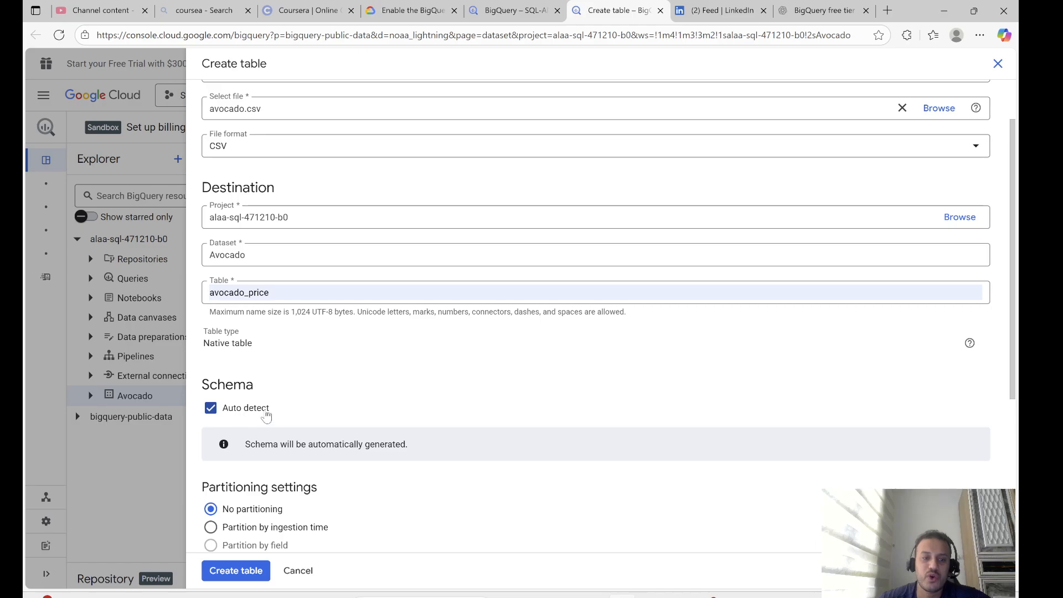
scroll(286, 423, down, 5)
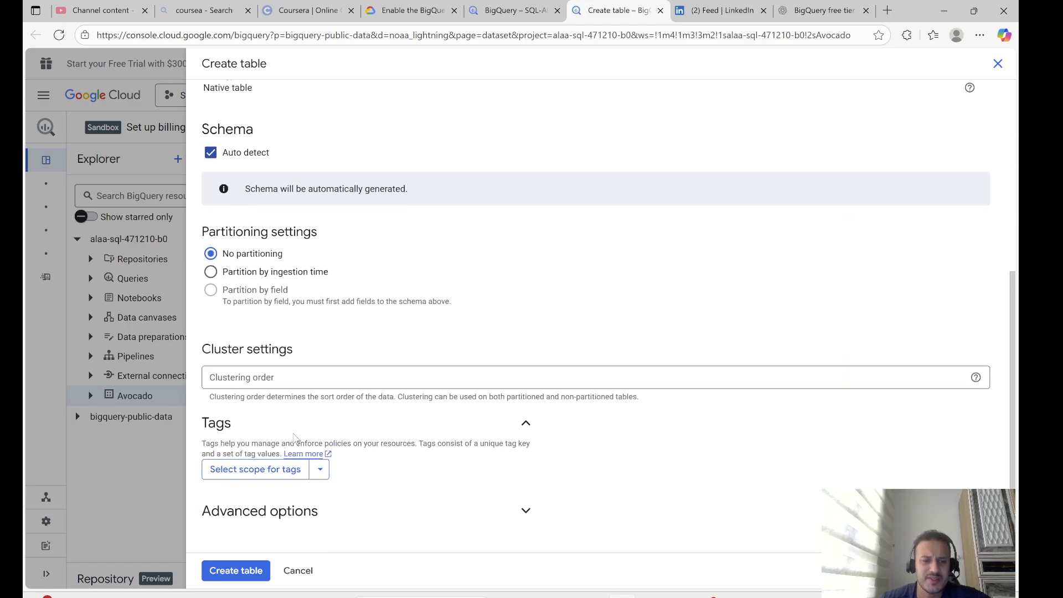
click(254, 572)
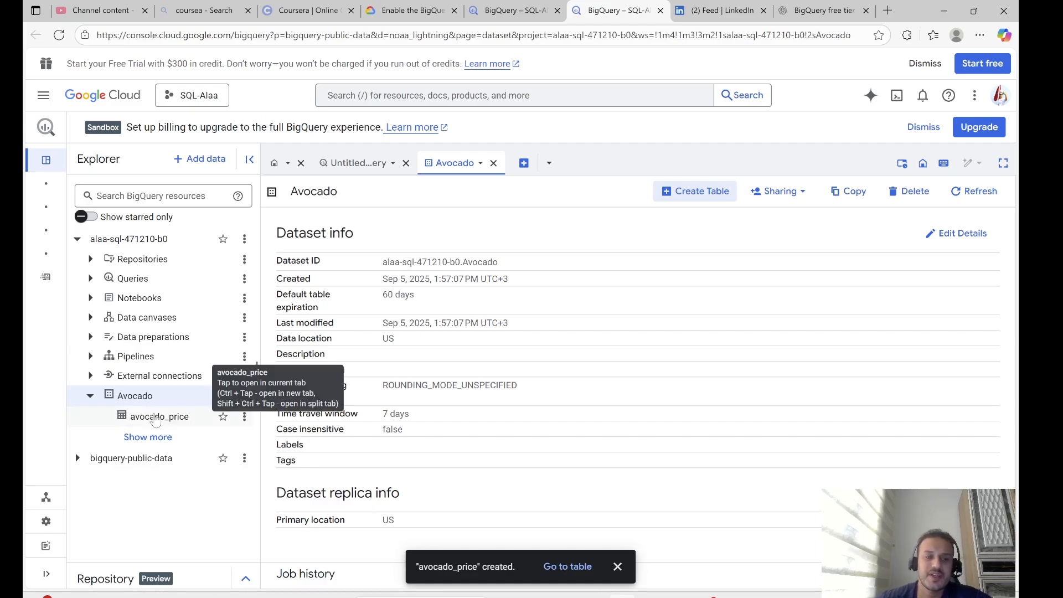
Open the avocado_price table and examine its schema, details and data preview.
click(168, 423)
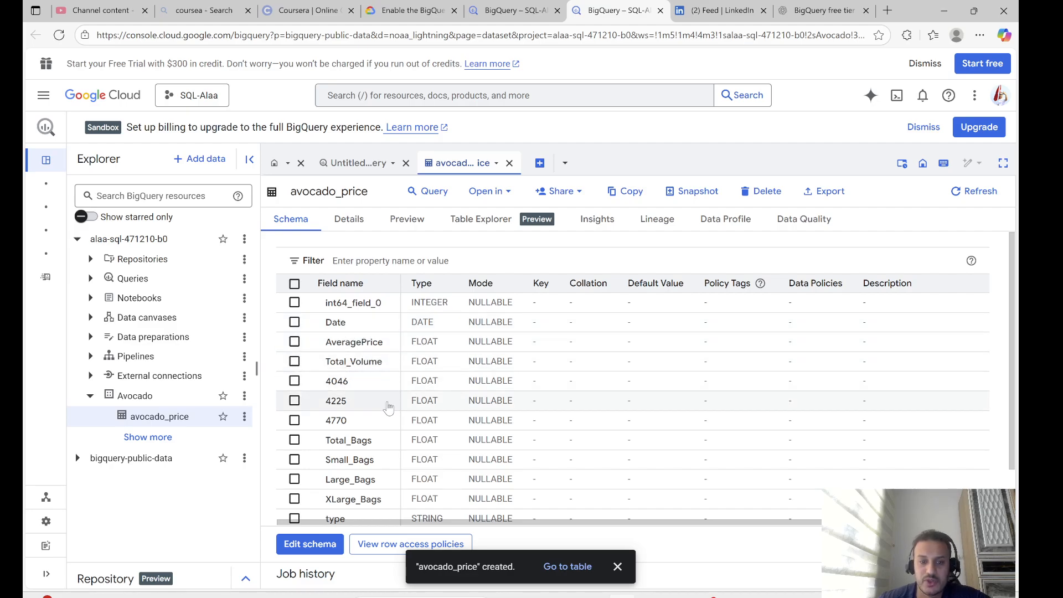
scroll(437, 474, down, 1)
scroll(443, 476, down, 1)
scroll(459, 471, up, 2)
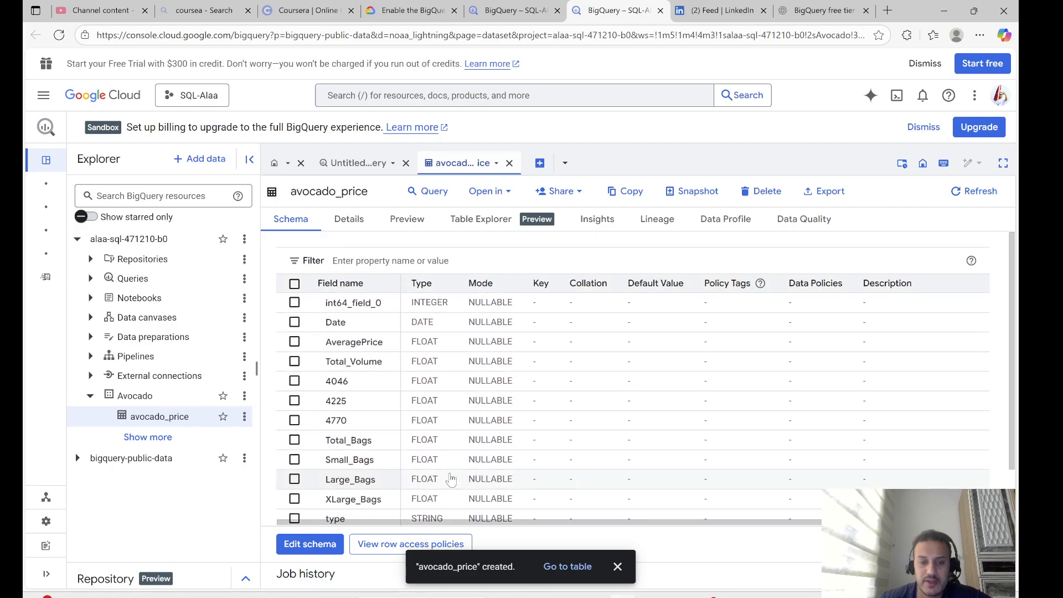
scroll(476, 465, down, 2)
scroll(489, 459, up, 2)
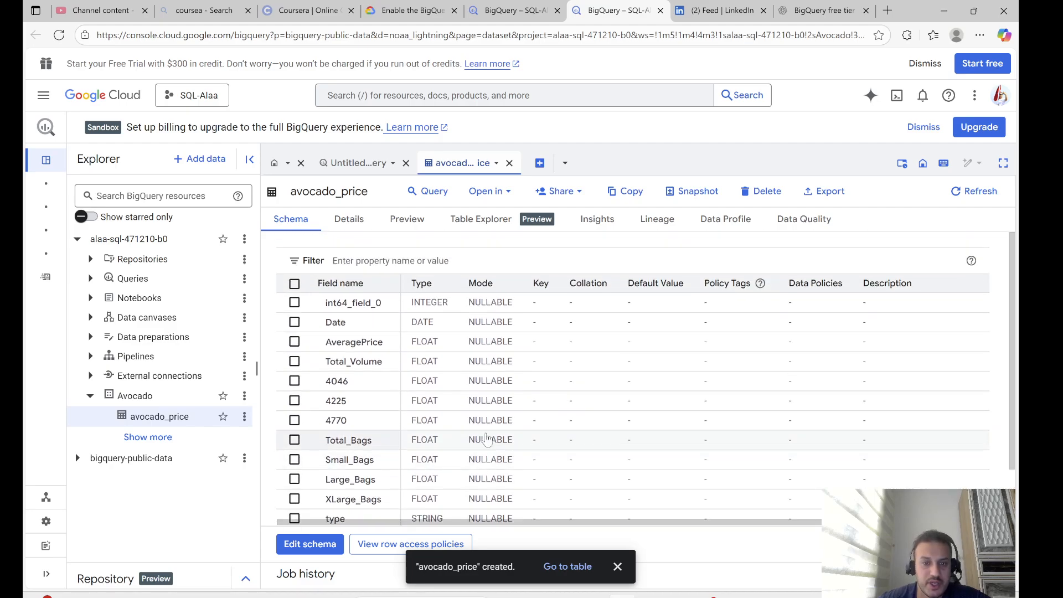
click(356, 227)
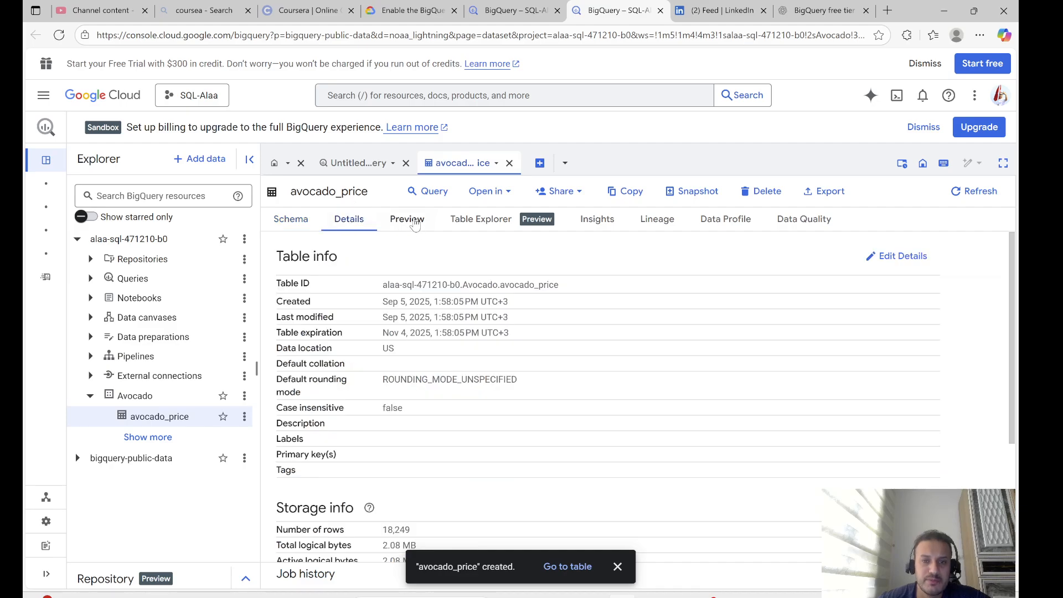
click(412, 224)
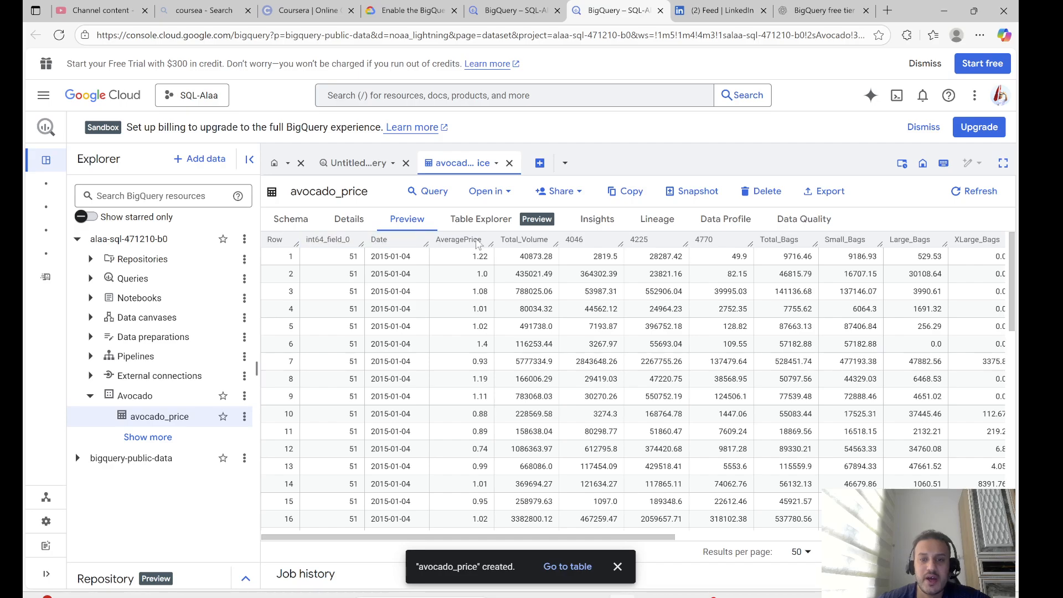
drag(651, 538, 430, 519)
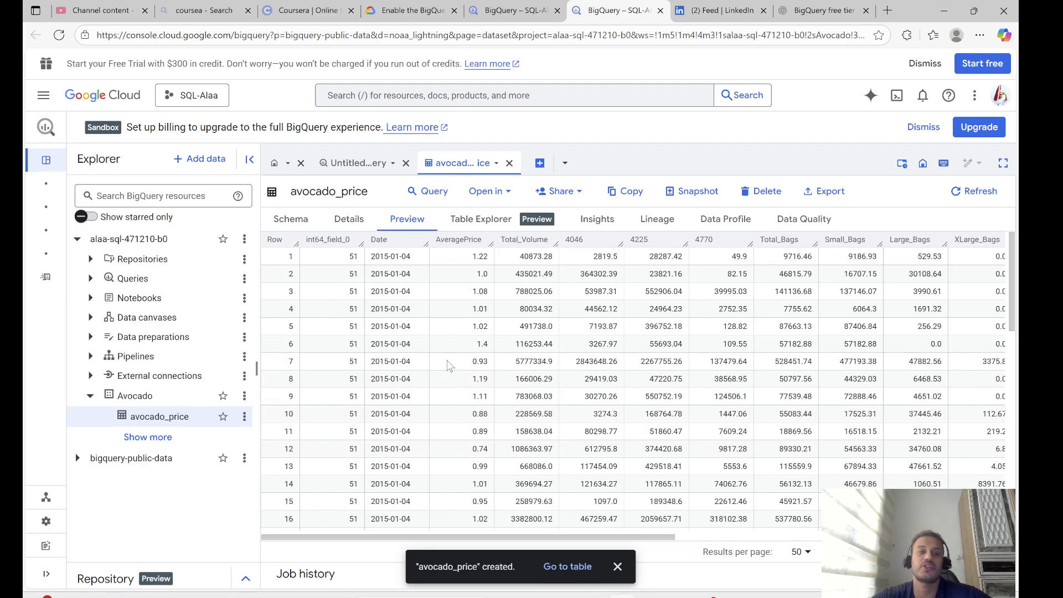